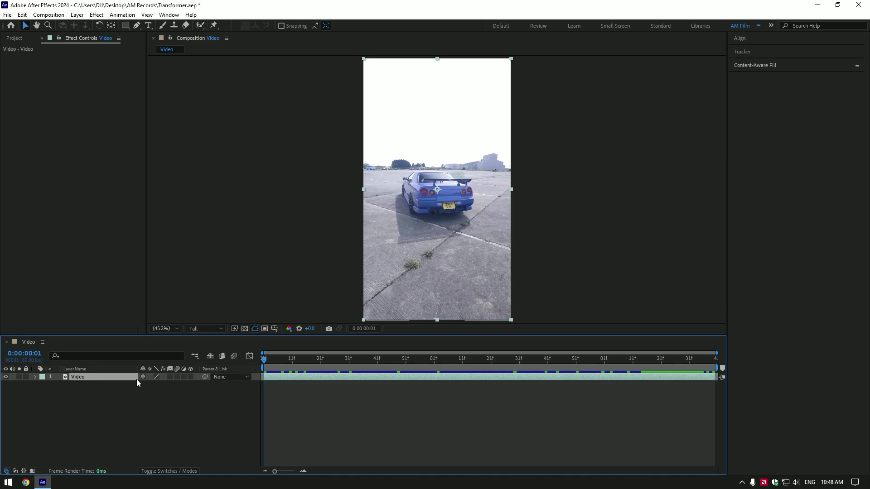
Step: Duplicate the Video layer, rename the copy Clean and hide the original Video layer
{"action": "key", "text": "ctrl+d"}
{"action": "right_click", "coordinate": [88, 376]}
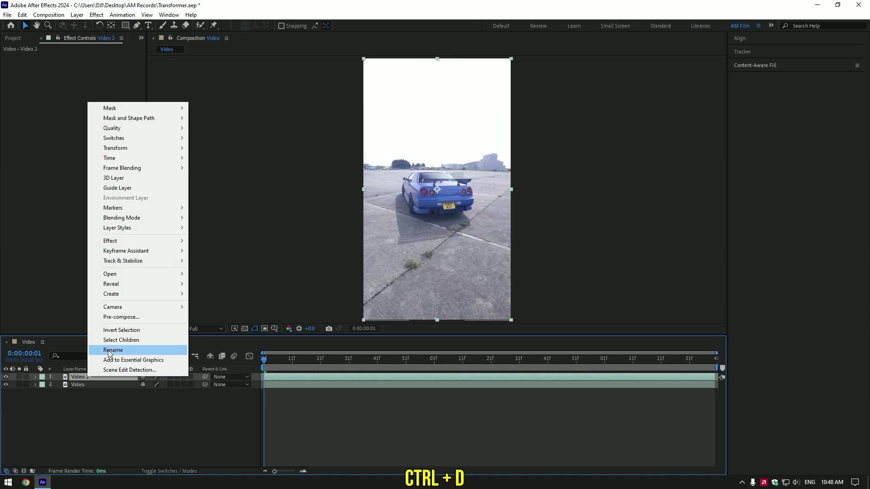
{"action": "left_click", "coordinate": [113, 349]}
{"action": "type", "text": "Clean"}
{"action": "key", "text": "Return"}
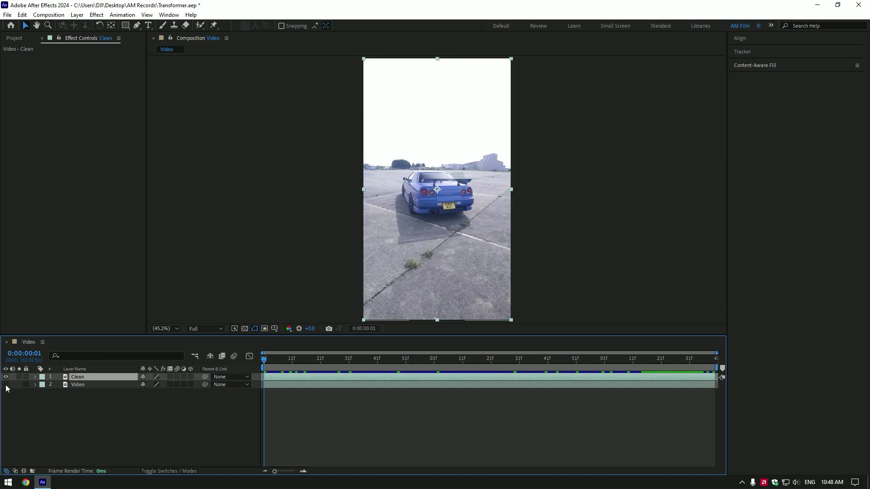
Step: Select the car on the Clean layer with the Roto Brush, refining the selection around its rear bumper and exhaust
{"action": "left_click", "coordinate": [199, 25]}
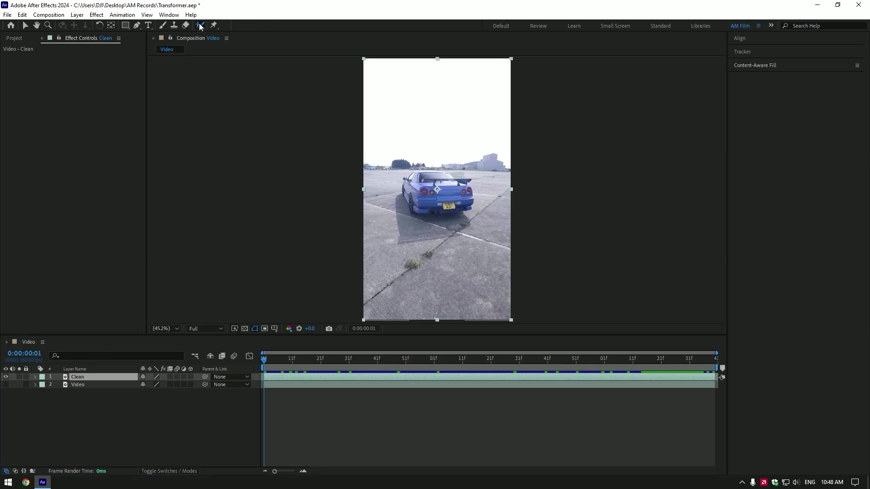
{"action": "double_click", "coordinate": [80, 376]}
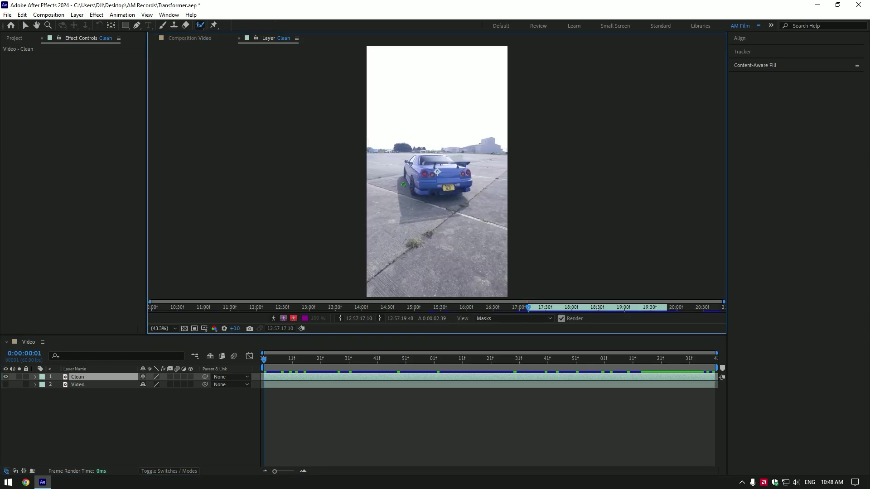
{"action": "scroll", "coordinate": [403, 184], "scroll_direction": "up", "scroll_amount": 4}
{"action": "mouse_move", "coordinate": [354, 105]}
{"action": "left_mouse_down"}
{"action": "mouse_move", "coordinate": [317, 116]}
{"action": "mouse_move", "coordinate": [301, 172]}
{"action": "mouse_move", "coordinate": [329, 232]}
{"action": "mouse_move", "coordinate": [404, 252]}
{"action": "mouse_move", "coordinate": [519, 252]}
{"action": "left_mouse_up"}
{"action": "left_click_drag", "start_coordinate": [554, 90], "coordinate": [316, 96]}
{"action": "scroll", "coordinate": [358, 188], "scroll_direction": "up", "scroll_amount": 1}
{"action": "left_click_drag", "start_coordinate": [358, 188], "coordinate": [553, 165]}
{"action": "left_click_drag", "start_coordinate": [530, 206], "coordinate": [493, 108]}
{"action": "left_click_drag", "start_coordinate": [355, 62], "coordinate": [379, 106]}
{"action": "left_click_drag", "start_coordinate": [609, 236], "coordinate": [454, 168]}
{"action": "left_click_drag", "start_coordinate": [455, 178], "coordinate": [501, 169]}
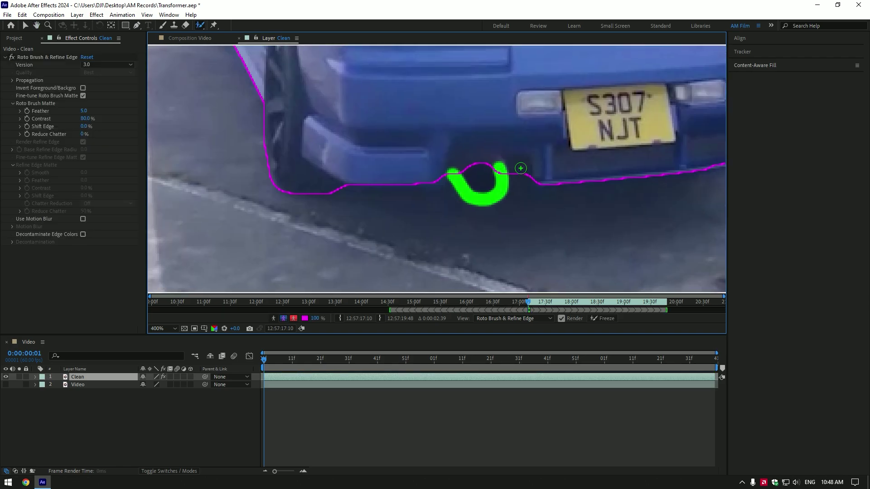
Step: Refine the Roto Brush selection along the car's roof and around the rear window and spoiler
{"action": "left_click_drag", "start_coordinate": [562, 103], "coordinate": [237, 191]}
{"action": "left_click_drag", "start_coordinate": [476, 52], "coordinate": [531, 199]}
{"action": "left_click_drag", "start_coordinate": [435, 100], "coordinate": [583, 178]}
{"action": "left_click_drag", "start_coordinate": [487, 159], "coordinate": [447, 140]}
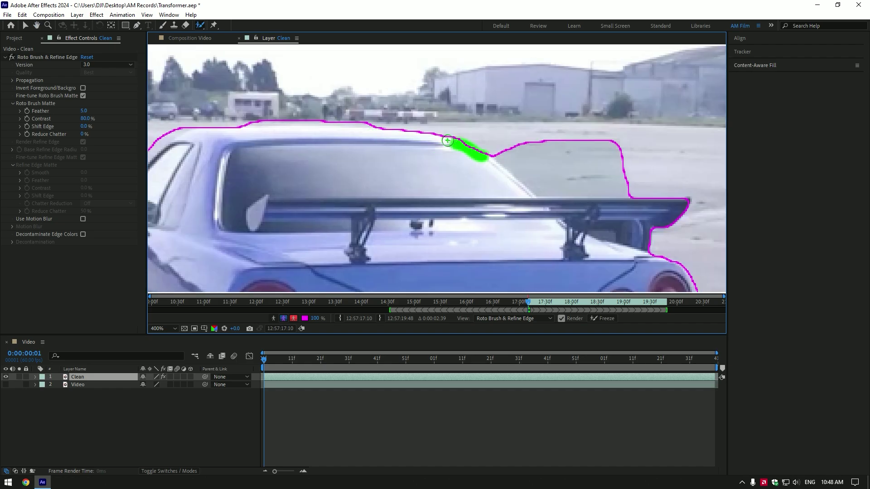
{"action": "left_click_drag", "start_coordinate": [253, 123], "coordinate": [424, 134]}
{"action": "left_click_drag", "start_coordinate": [346, 142], "coordinate": [301, 173]}
{"action": "scroll", "coordinate": [369, 156], "scroll_direction": "down", "scroll_amount": 2}
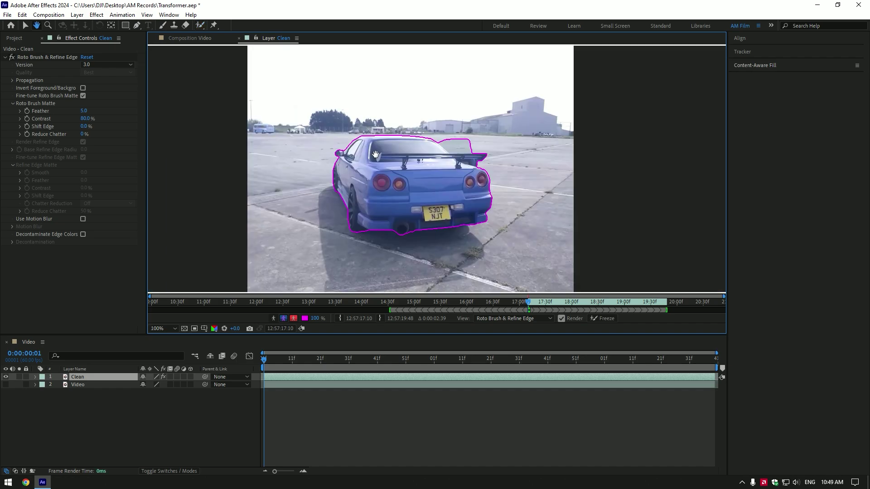
Step: Invert the Roto Brush foreground and background, freeze the propagation, and return to the Video composition
{"action": "left_click", "coordinate": [83, 88]}
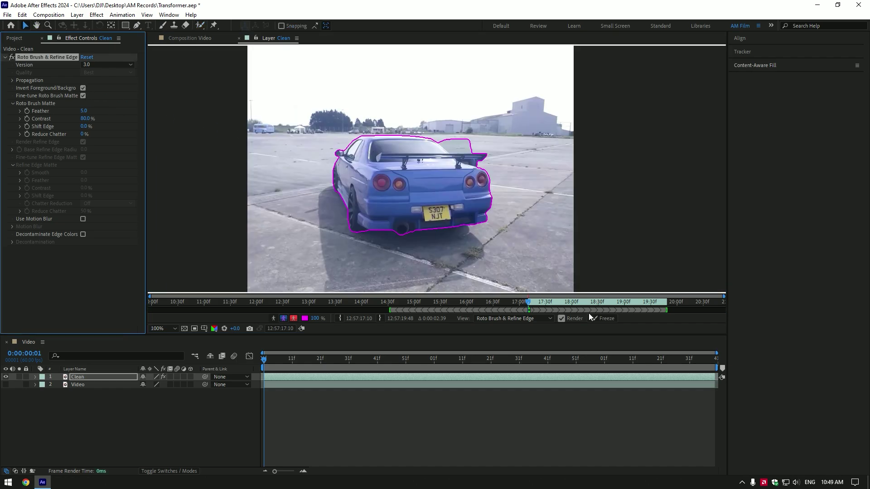
{"action": "left_click", "coordinate": [607, 317]}
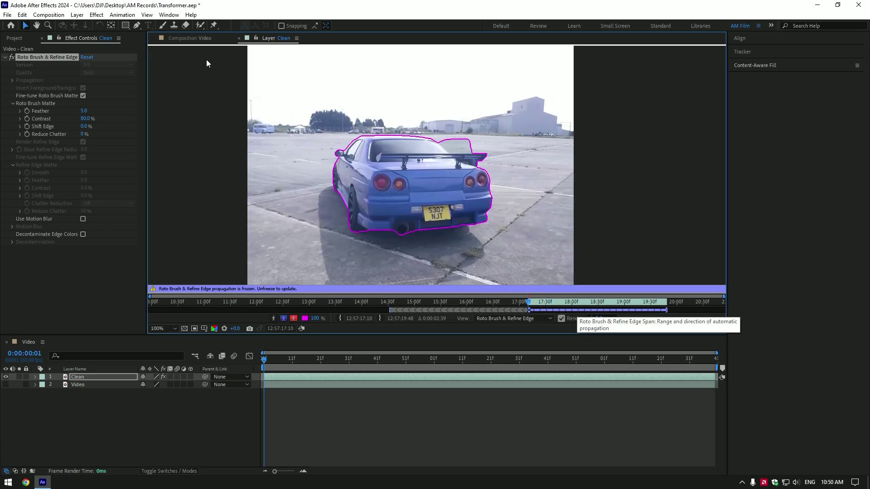
{"action": "left_click", "coordinate": [195, 39]}
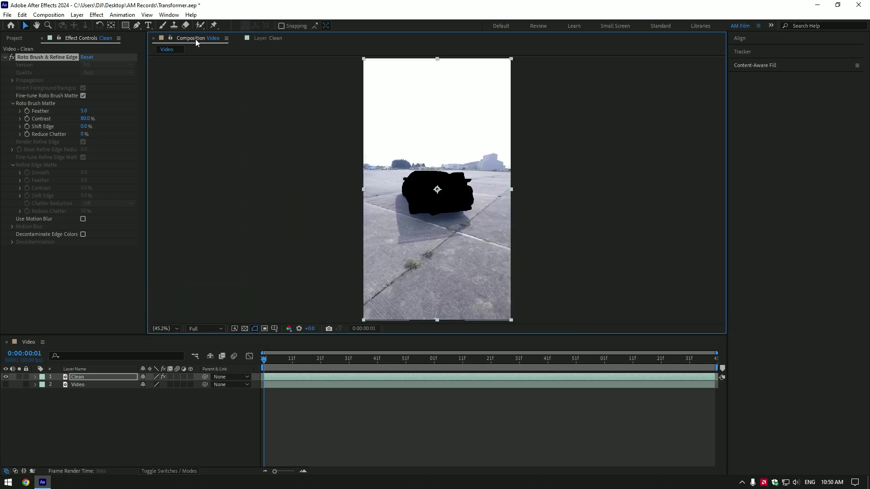
Step: Create a Content-Aware Fill reference frame and paint out the car-shaped hole and leftover marks in Photoshop with the Remove Tool
{"action": "left_click", "coordinate": [752, 66]}
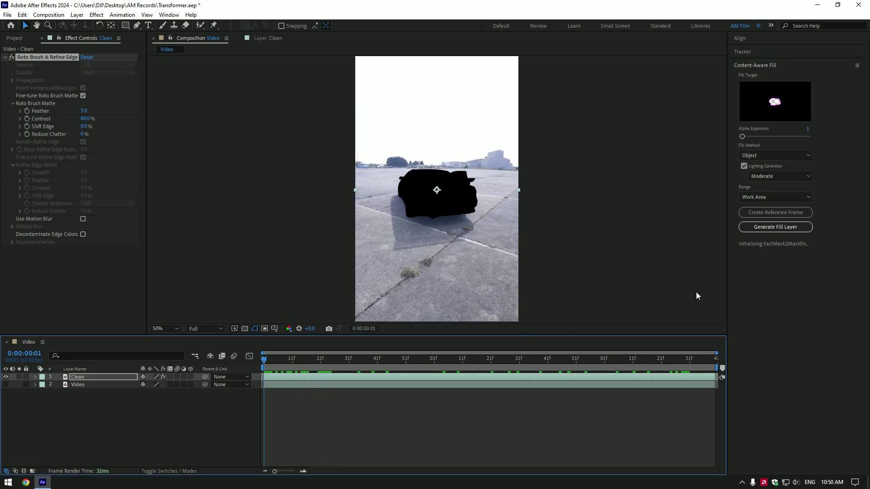
{"action": "left_click", "coordinate": [792, 213]}
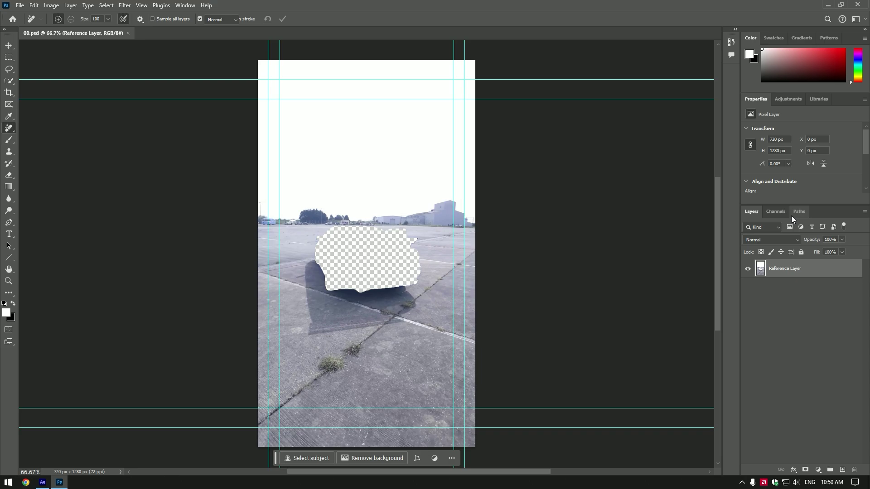
{"action": "right_click", "coordinate": [7, 131]}
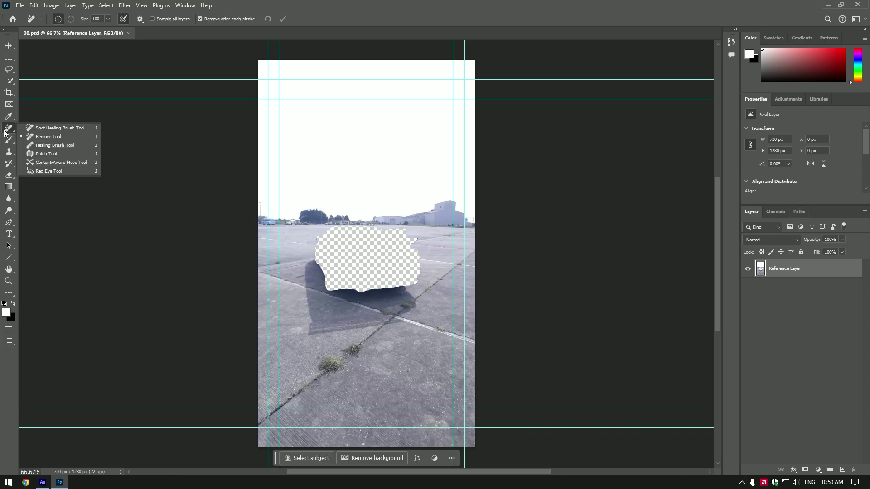
{"action": "left_click", "coordinate": [43, 136]}
{"action": "mouse_move", "coordinate": [337, 232]}
{"action": "left_mouse_down"}
{"action": "mouse_move", "coordinate": [328, 276]}
{"action": "mouse_move", "coordinate": [396, 285]}
{"action": "mouse_move", "coordinate": [414, 243]}
{"action": "mouse_move", "coordinate": [340, 259]}
{"action": "mouse_move", "coordinate": [379, 253]}
{"action": "left_mouse_up"}
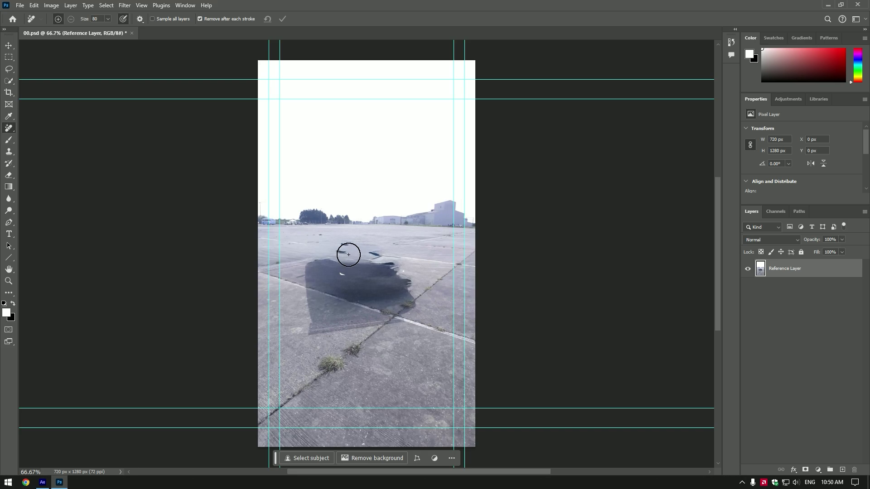
{"action": "left_click_drag", "start_coordinate": [339, 252], "coordinate": [344, 251]}
{"action": "key", "text": "bracketleft"}
{"action": "key", "text": "bracketleft"}
{"action": "left_click", "coordinate": [373, 253]}
Step: Save the retouched reference frame and close Photoshop to return to After Effects
{"action": "left_click", "coordinate": [20, 5]}
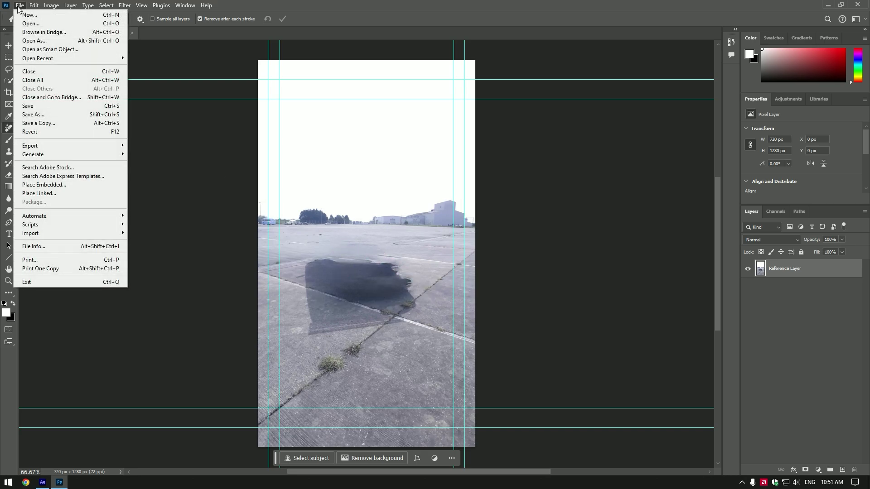
{"action": "left_click", "coordinate": [35, 104]}
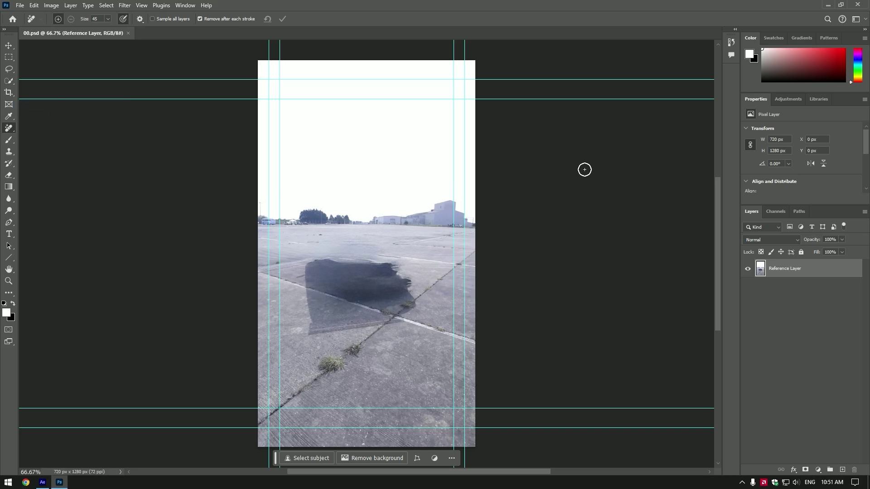
{"action": "left_click", "coordinate": [862, 5]}
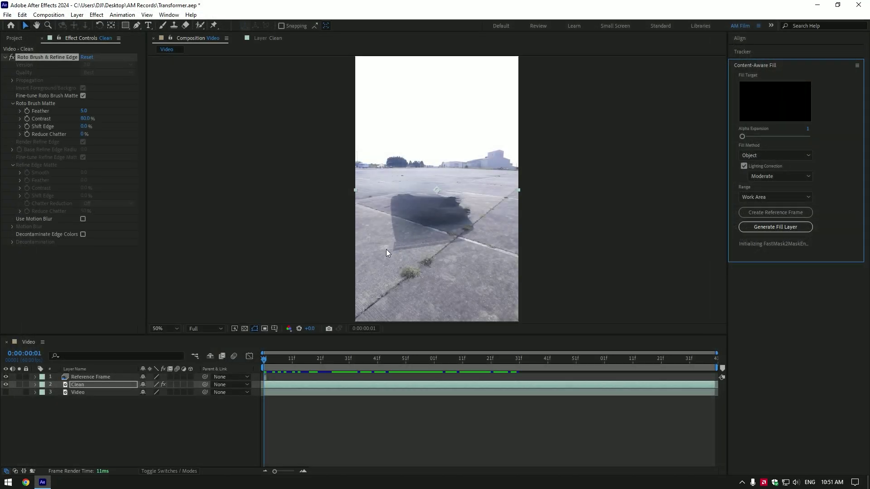
Step: Generate a Content-Aware Fill layer for the work area with the Object fill method and Moderate lighting correction
{"action": "left_click", "coordinate": [83, 378]}
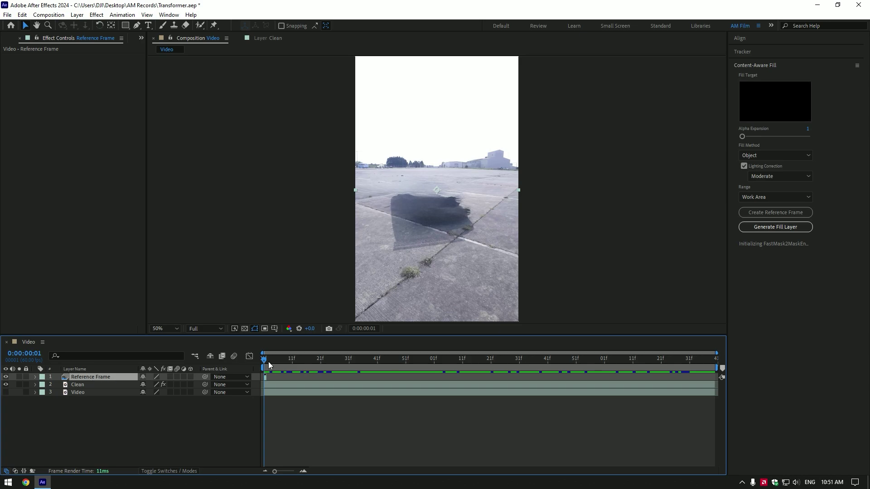
{"action": "left_click", "coordinate": [763, 156]}
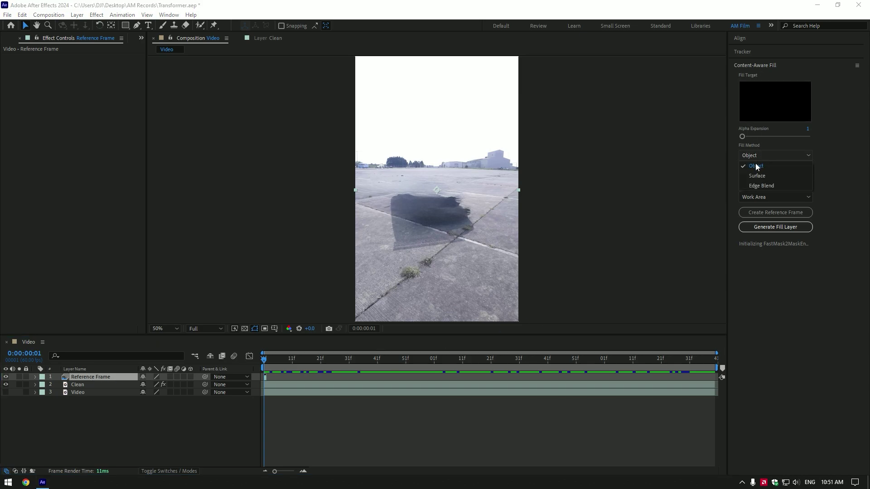
{"action": "left_click", "coordinate": [768, 167]}
{"action": "left_click", "coordinate": [771, 175]}
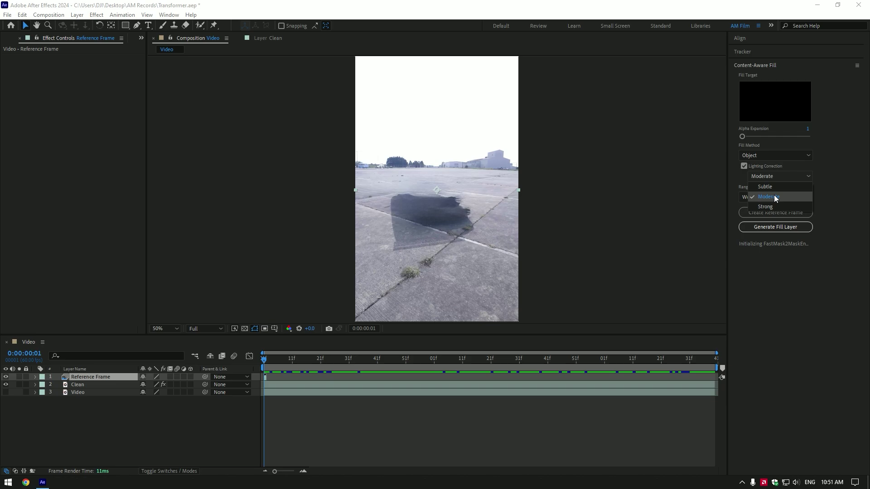
{"action": "left_click", "coordinate": [774, 196]}
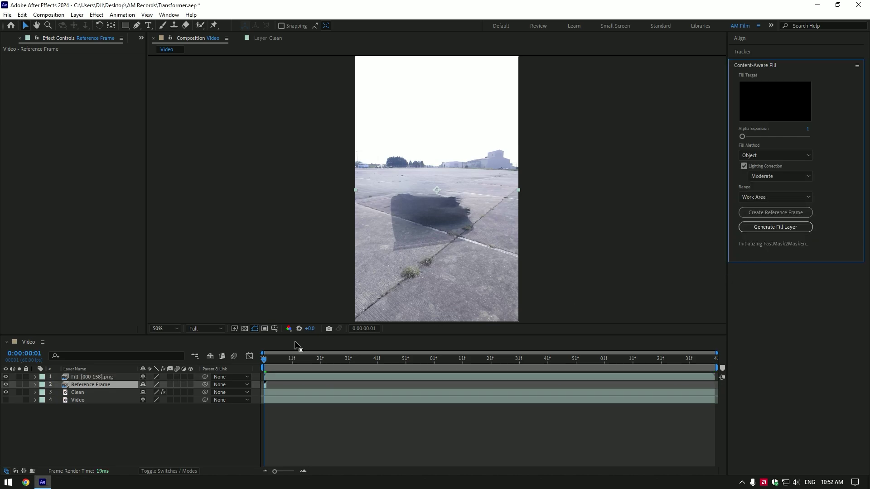
Step: Compare the generated fill with the reference frame across the first frames of the composition
{"action": "left_click_drag", "start_coordinate": [317, 360], "coordinate": [266, 359]}
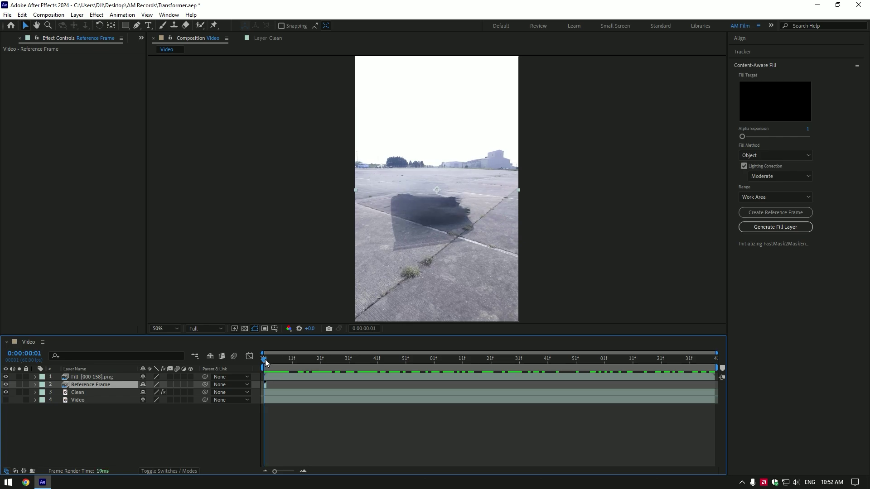
{"action": "key", "text": "Page_Up"}
{"action": "key", "text": "Page_Down"}
{"action": "key", "text": "Page_Up"}
{"action": "key", "text": "Page_Down"}
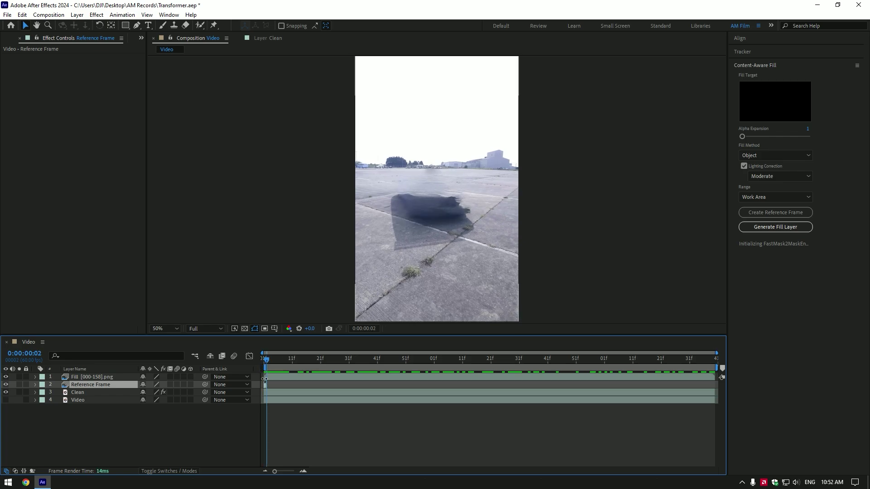
{"action": "mouse_move", "coordinate": [269, 361]}
{"action": "left_mouse_down"}
{"action": "mouse_move", "coordinate": [588, 361]}
{"action": "mouse_move", "coordinate": [265, 360]}
{"action": "left_mouse_up"}
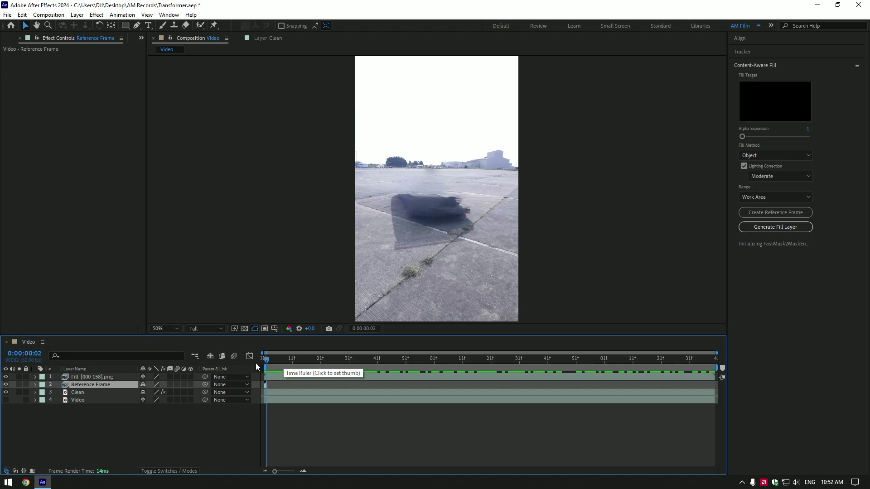
Step: Show the Video layer, duplicate it and move the copy above all other layers
{"action": "left_click", "coordinate": [6, 400]}
{"action": "left_click", "coordinate": [84, 403]}
{"action": "key", "text": "ctrl+d"}
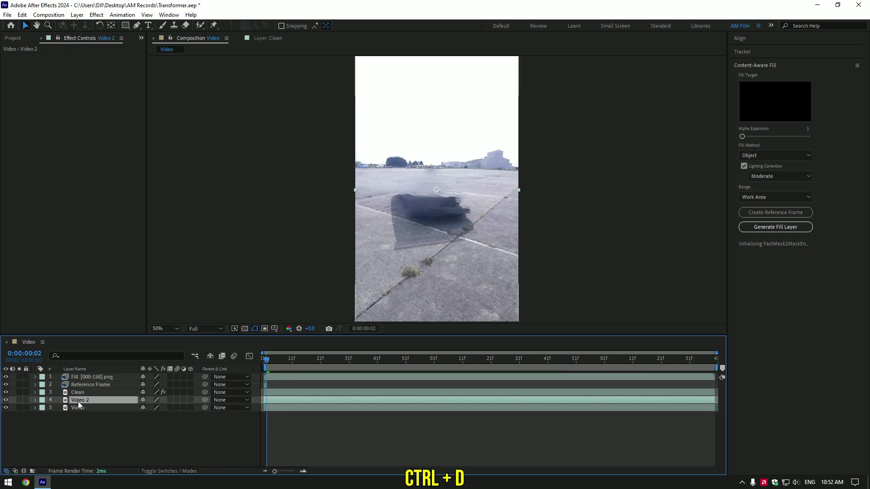
{"action": "left_click_drag", "start_coordinate": [78, 402], "coordinate": [80, 376]}
Step: Rename the copied video layer at the top of the stack Left Taillight
{"action": "right_click", "coordinate": [80, 376]}
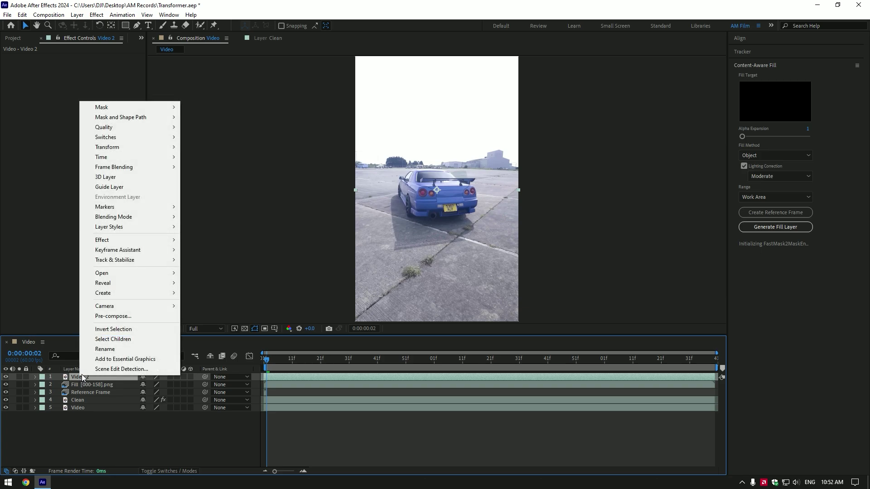
{"action": "left_click", "coordinate": [101, 349]}
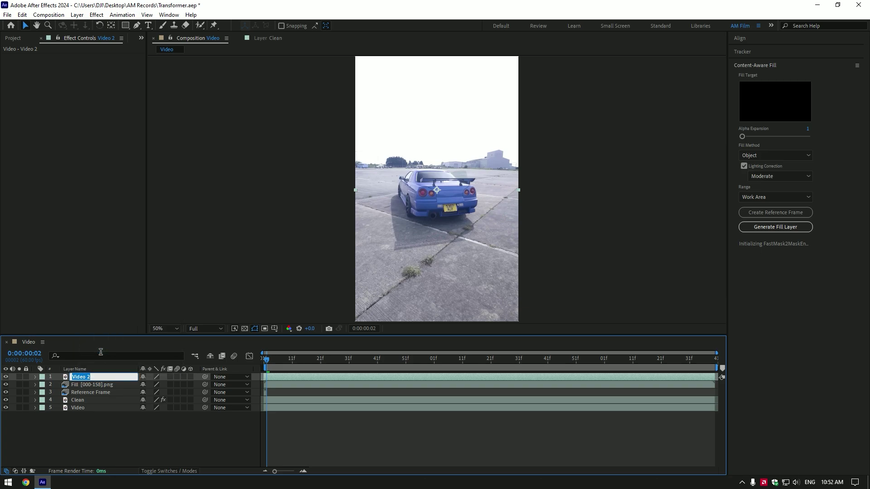
{"action": "type", "text": "Lef"}
{"action": "type", "text": "t Taillight"}
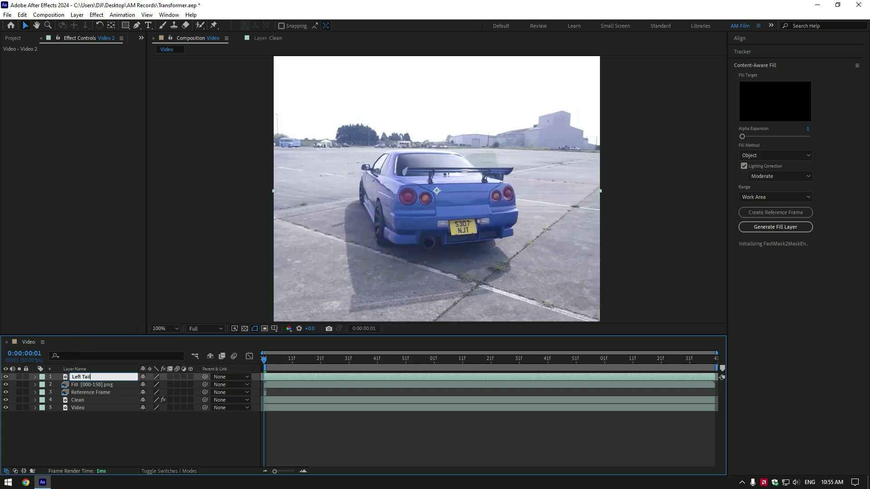
{"action": "key", "text": "Return"}
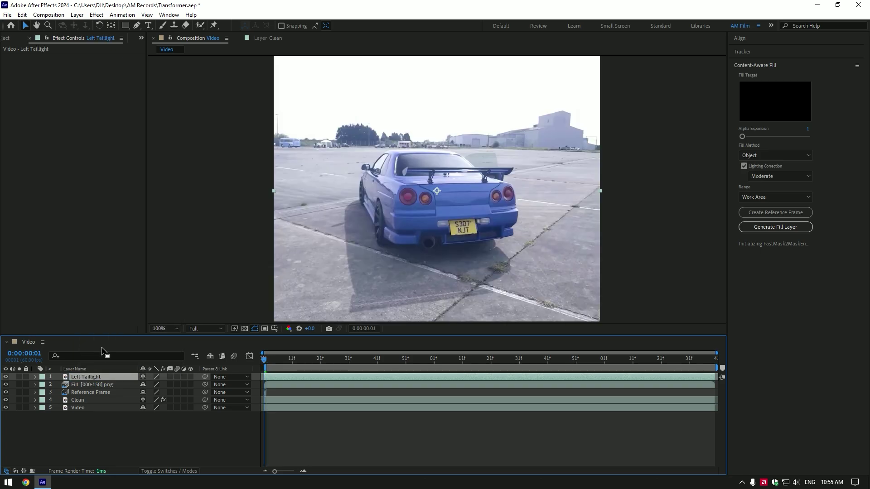
Step: Apply the Mocha AE effect to the Left Taillight layer and open it in Mocha AE
{"action": "key", "text": "ctrl+space"}
{"action": "type", "text": "mocha"}
{"action": "key", "text": "Return"}
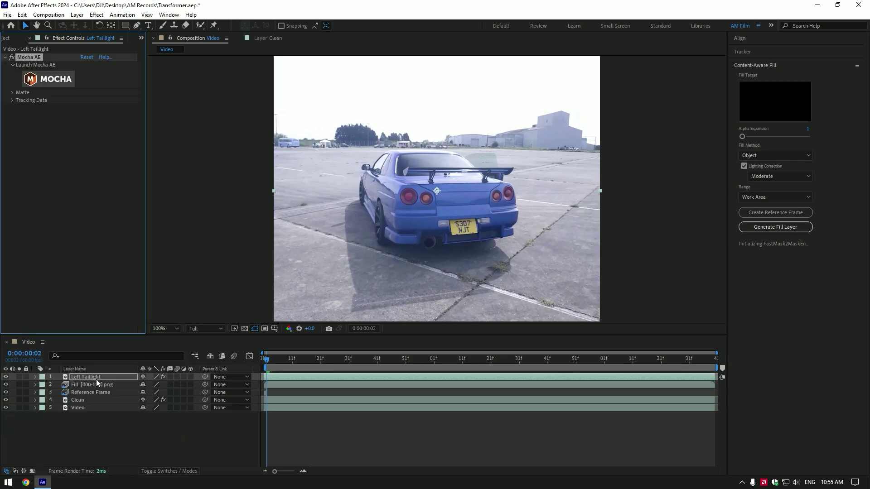
{"action": "left_click", "coordinate": [53, 84]}
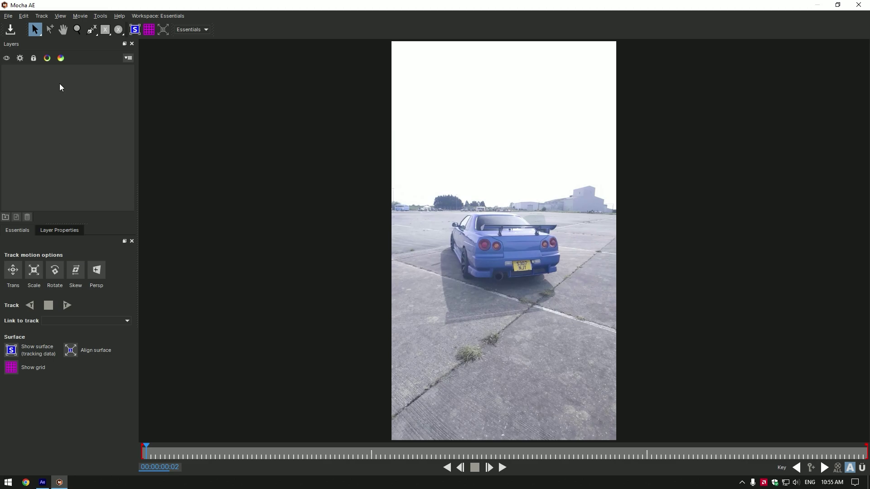
Step: Draw a separate round spline around each of the car's two left taillights
{"action": "left_click", "coordinate": [118, 29]}
{"action": "scroll", "coordinate": [434, 220], "scroll_direction": "up", "scroll_amount": 5}
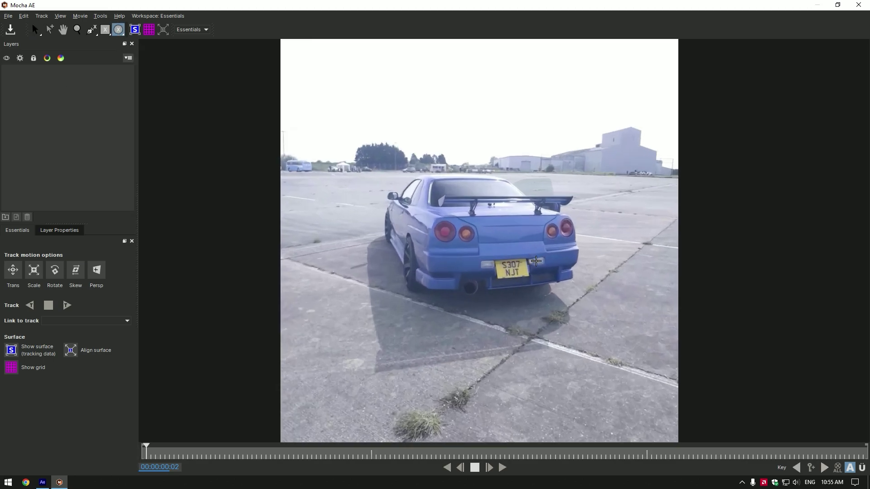
{"action": "scroll", "coordinate": [434, 220], "scroll_direction": "up", "scroll_amount": 2}
{"action": "mouse_move", "coordinate": [436, 238]}
{"action": "left_mouse_down"}
{"action": "mouse_move", "coordinate": [459, 216]}
{"action": "mouse_move", "coordinate": [485, 265]}
{"action": "left_mouse_up"}
{"action": "scroll", "coordinate": [436, 214], "scroll_direction": "up", "scroll_amount": 2}
{"action": "key", "text": "s"}
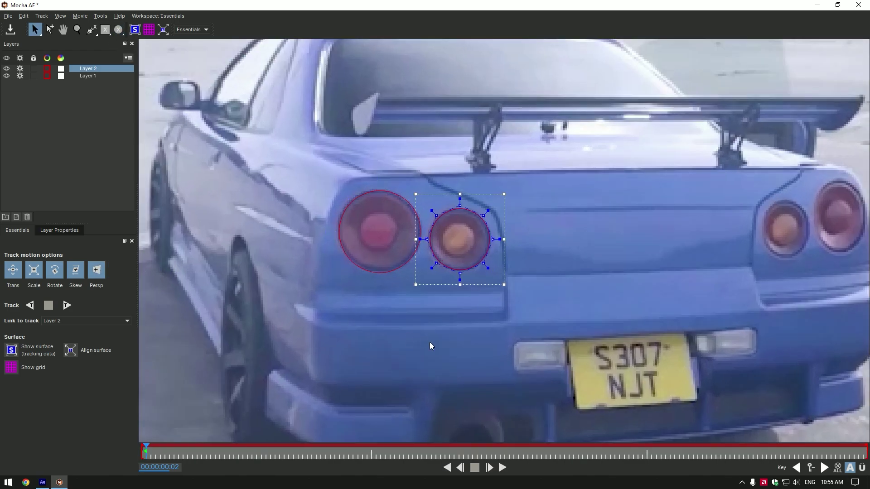
Step: Track the left taillight splines forward to the end of the clip and close Mocha AE to return to After Effects
{"action": "scroll", "coordinate": [430, 346], "scroll_direction": "down", "scroll_amount": 4}
{"action": "left_click", "coordinate": [67, 305]}
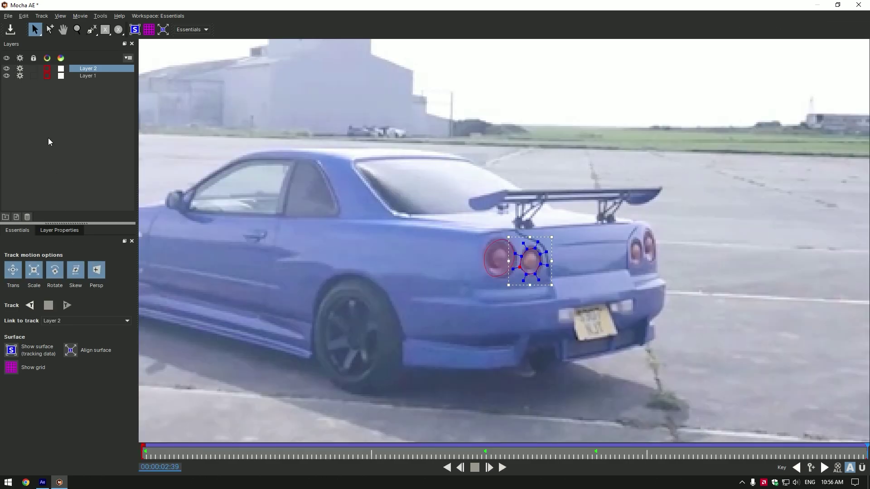
{"action": "left_click", "coordinate": [859, 4]}
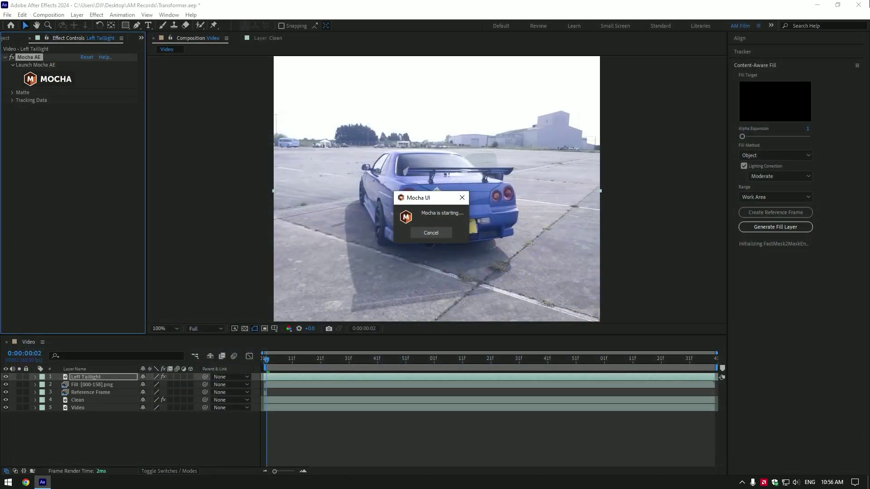
Step: Apply the Mocha AE matte on the Left Taillight layer so only the tracked taillights remain
{"action": "left_click", "coordinate": [13, 93]}
{"action": "left_click", "coordinate": [83, 108]}
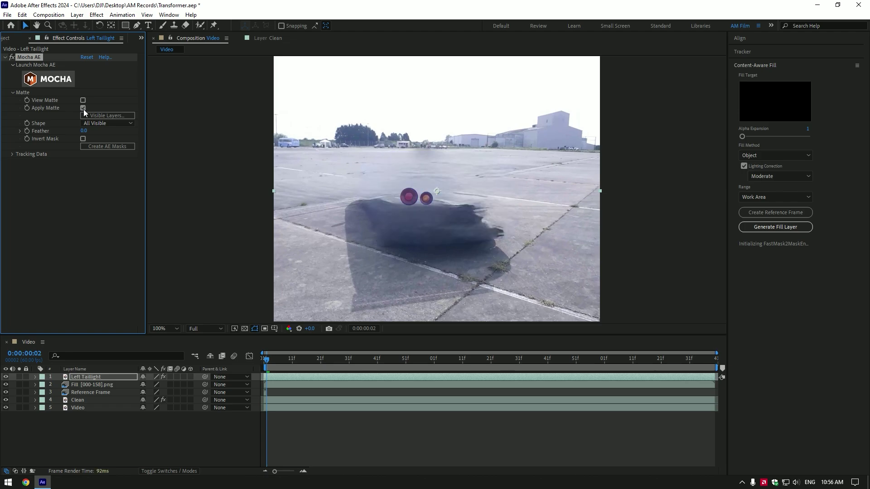
Step: Duplicate the Left Taillight layer and rename the copy Right Taillight
{"action": "left_click", "coordinate": [86, 376]}
{"action": "key", "text": "ctrl+d"}
{"action": "right_click", "coordinate": [83, 376]}
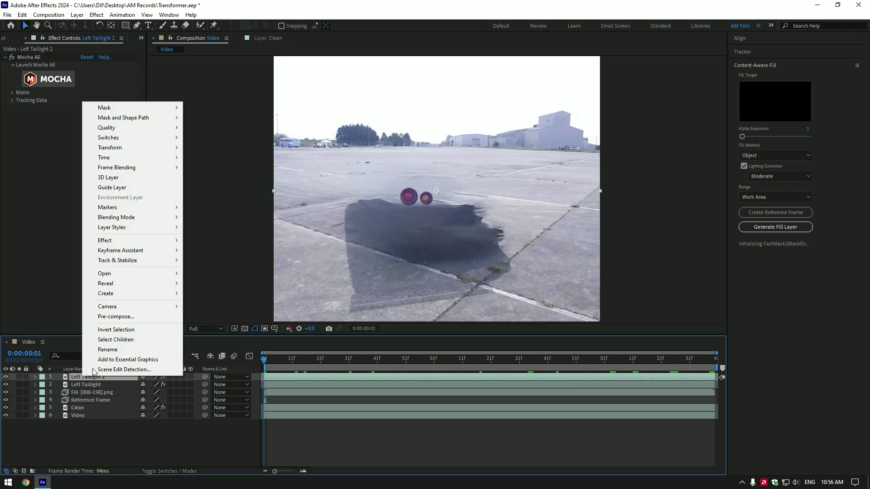
{"action": "left_click", "coordinate": [97, 368]}
{"action": "type", "text": "Right Taillight"}
{"action": "key", "text": "Return"}
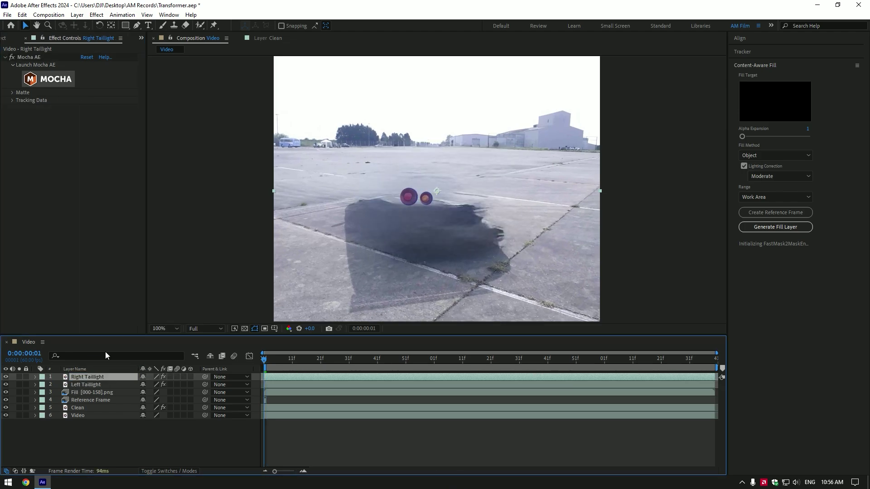
Step: Reset Mocha AE on the Right Taillight layer, and draw a separate round spline around each right taillight in Mocha AE
{"action": "left_click", "coordinate": [90, 57]}
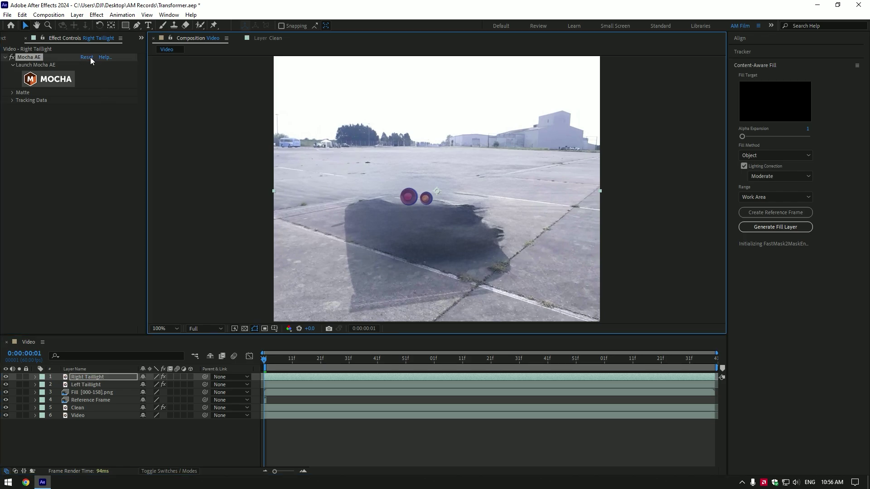
{"action": "left_click", "coordinate": [47, 80]}
{"action": "left_click", "coordinate": [117, 30]}
{"action": "scroll", "coordinate": [566, 254], "scroll_direction": "up", "scroll_amount": 10}
{"action": "left_click_drag", "start_coordinate": [442, 186], "coordinate": [478, 227]}
{"action": "left_click", "coordinate": [119, 30]}
{"action": "left_click_drag", "start_coordinate": [481, 169], "coordinate": [520, 221]}
Step: Track the right taillight splines through the clip, save the track and close Mocha AE
{"action": "left_click", "coordinate": [71, 306]}
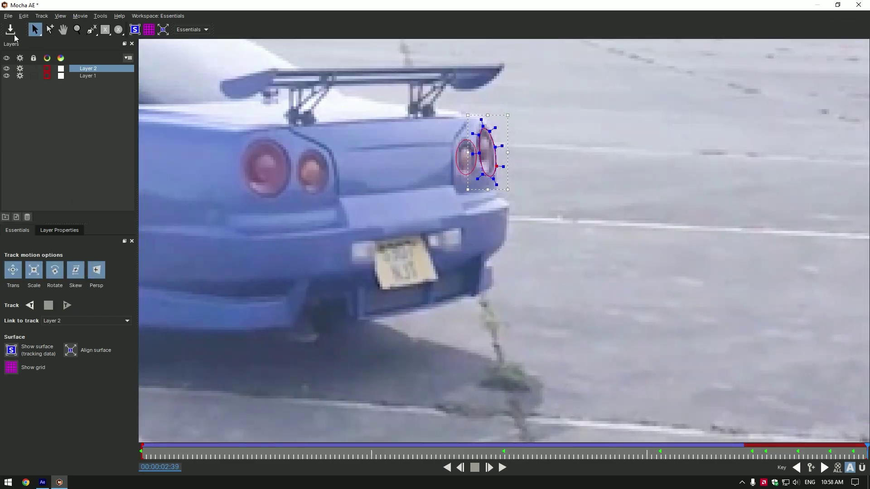
{"action": "left_click", "coordinate": [15, 37]}
{"action": "left_click", "coordinate": [859, 5]}
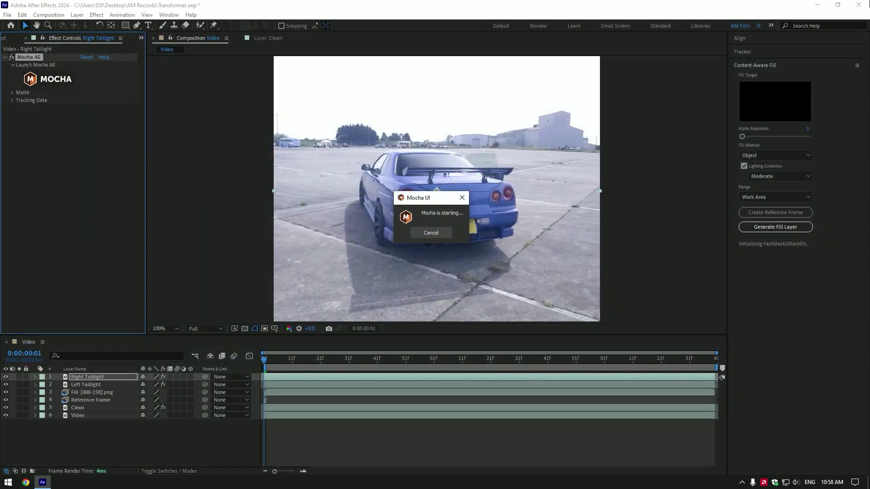
Step: Apply the Mocha AE matte on the Right Taillight layer and scrub through the first frames to check it
{"action": "left_click", "coordinate": [18, 93]}
{"action": "left_click", "coordinate": [83, 108]}
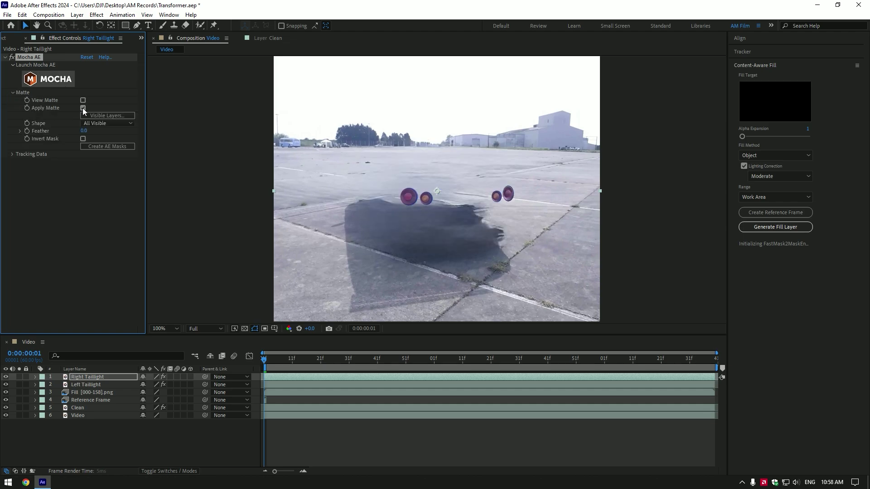
{"action": "left_click", "coordinate": [284, 358]}
{"action": "left_click_drag", "start_coordinate": [316, 361], "coordinate": [267, 359]}
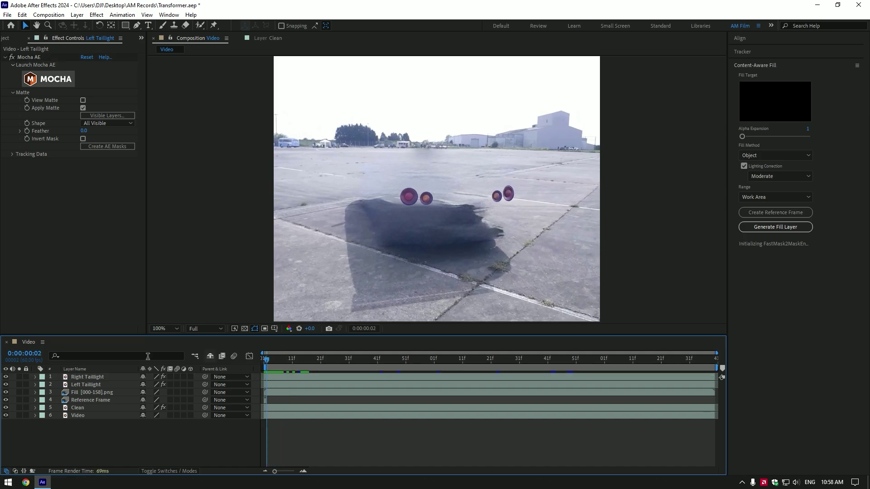
Step: Turn the Left Taillight and Right Taillight layers into 3D layers
{"action": "left_click", "coordinate": [84, 385]}
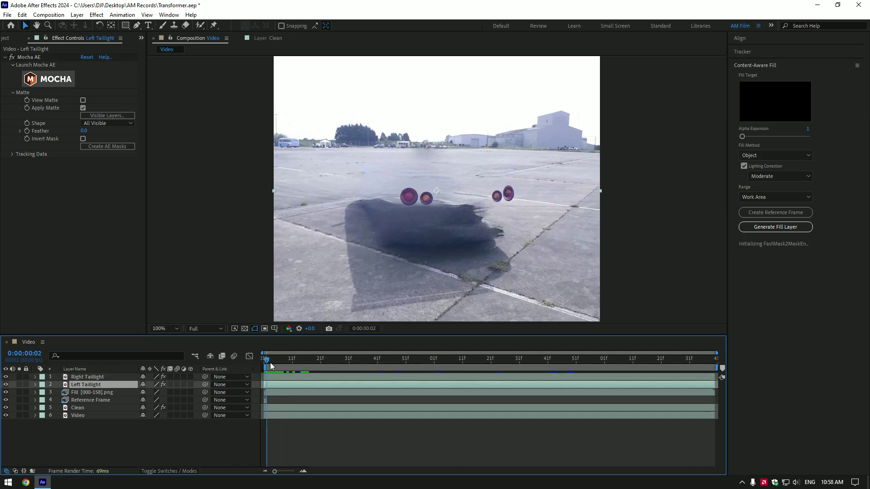
{"action": "left_click_drag", "start_coordinate": [270, 366], "coordinate": [347, 362]}
{"action": "left_click", "coordinate": [190, 384]}
{"action": "left_click", "coordinate": [191, 377]}
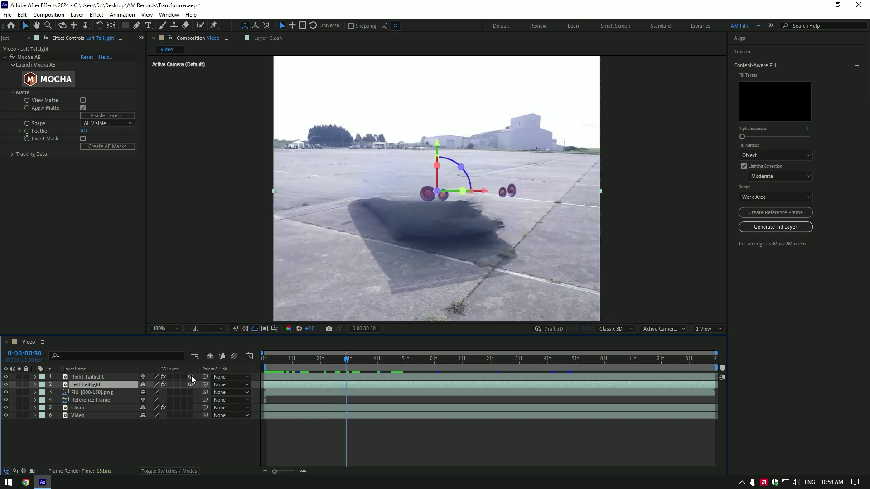
Step: Set a Position keyframe on the Left Taillight layer at 0:00:00:50
{"action": "left_click", "coordinate": [405, 360]}
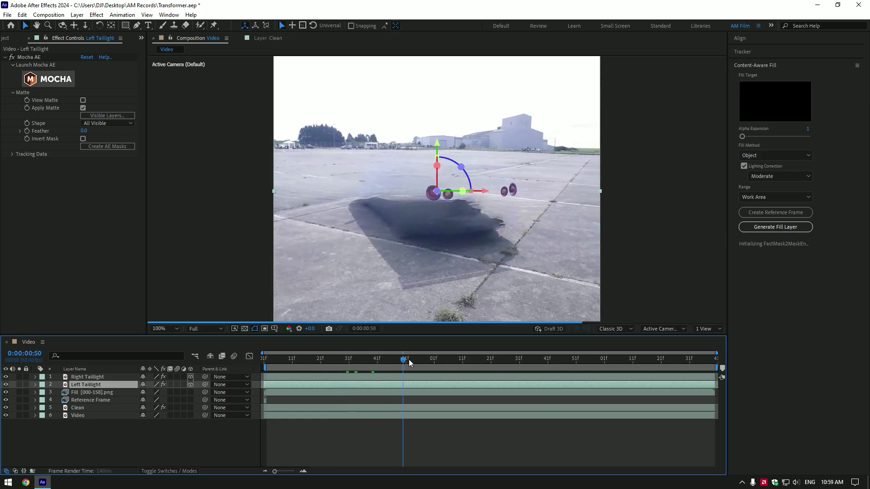
{"action": "key", "text": "p"}
{"action": "left_click_drag", "start_coordinate": [405, 362], "coordinate": [403, 362]}
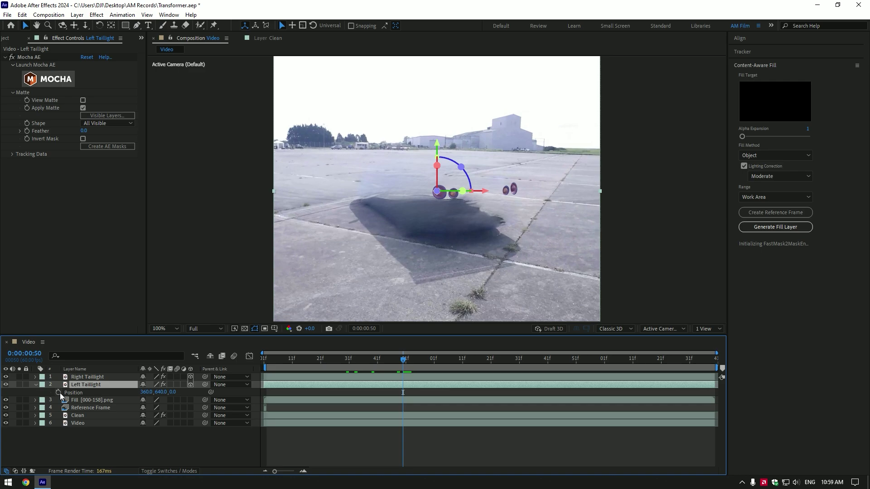
{"action": "left_click", "coordinate": [59, 392]}
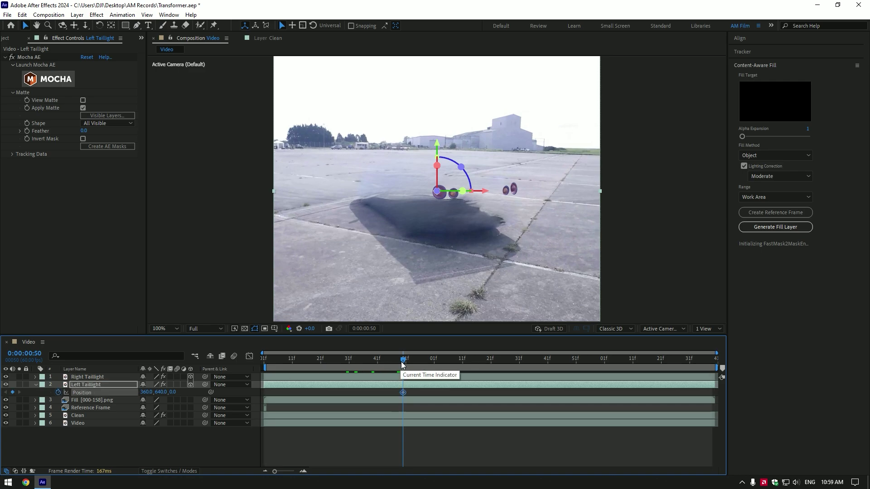
Step: At 0:00:00:18, move the Left Taillight layer to about 264, 744, -779.1 in 3D space and preview the motion
{"action": "left_click_drag", "start_coordinate": [401, 361], "coordinate": [312, 366]}
{"action": "key", "text": "comma"}
{"action": "key", "text": "comma"}
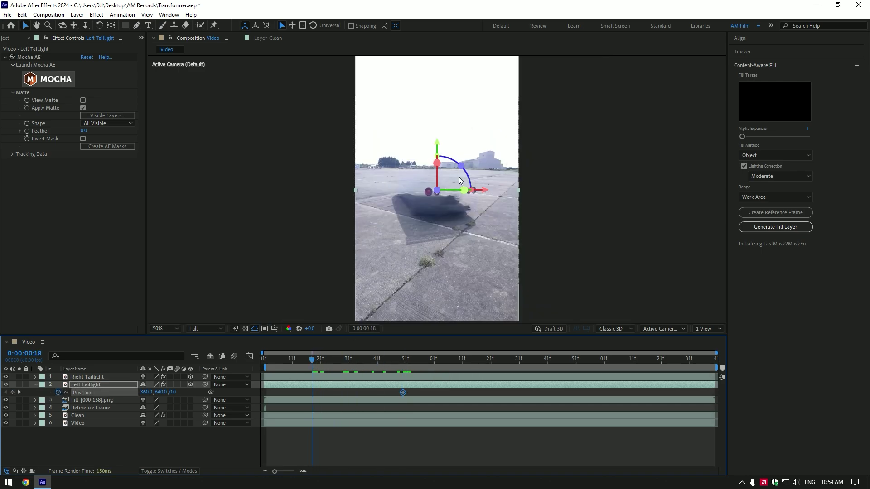
{"action": "left_click_drag", "start_coordinate": [483, 192], "coordinate": [462, 189]}
{"action": "left_click_drag", "start_coordinate": [418, 146], "coordinate": [417, 169]}
{"action": "left_click_drag", "start_coordinate": [405, 229], "coordinate": [295, 359]}
{"action": "key", "text": "space"}
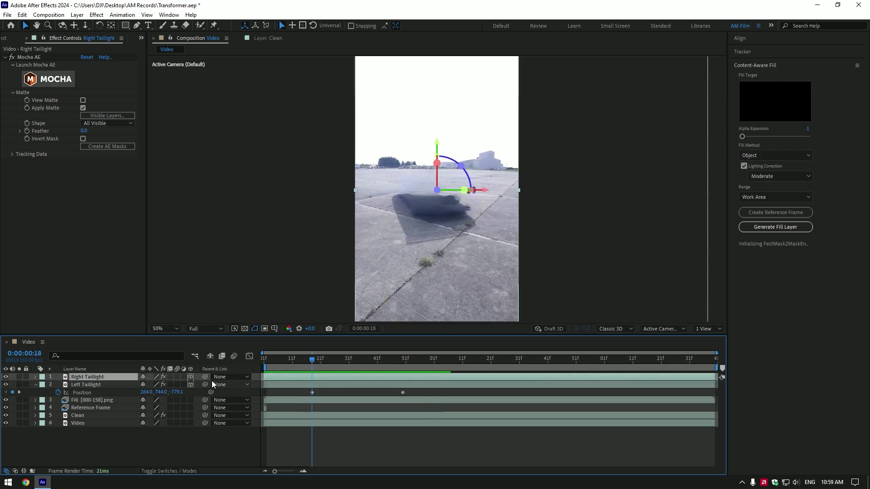
Step: Keyframe the Right Taillight's Position and Orientation, and at 0:00:00:33 move it to about 441.8, 825.9, -585.6 with a 333.6° Y orientation
{"action": "key", "text": "p"}
{"action": "left_click_drag", "start_coordinate": [311, 360], "coordinate": [428, 360]}
{"action": "left_click", "coordinate": [58, 384]}
{"action": "left_click_drag", "start_coordinate": [471, 207], "coordinate": [526, 256]}
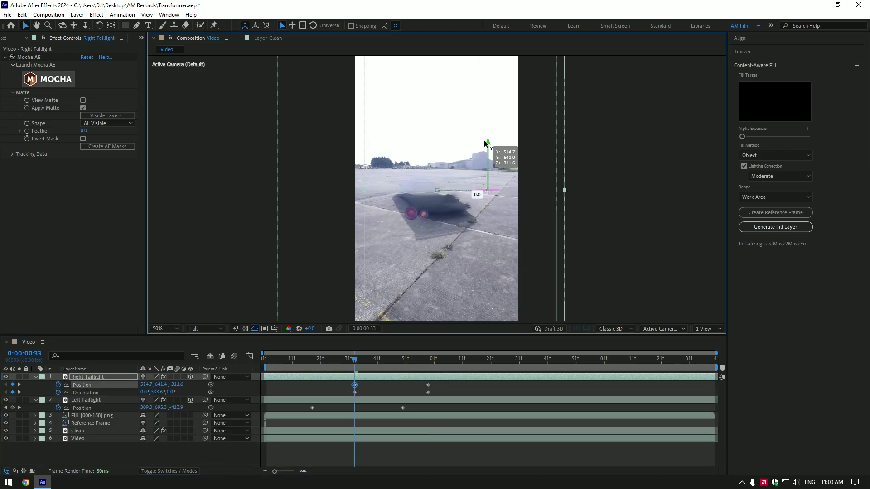
Step: Preview the animation of both taillight layers from the start of the composition
{"action": "key", "text": "space"}
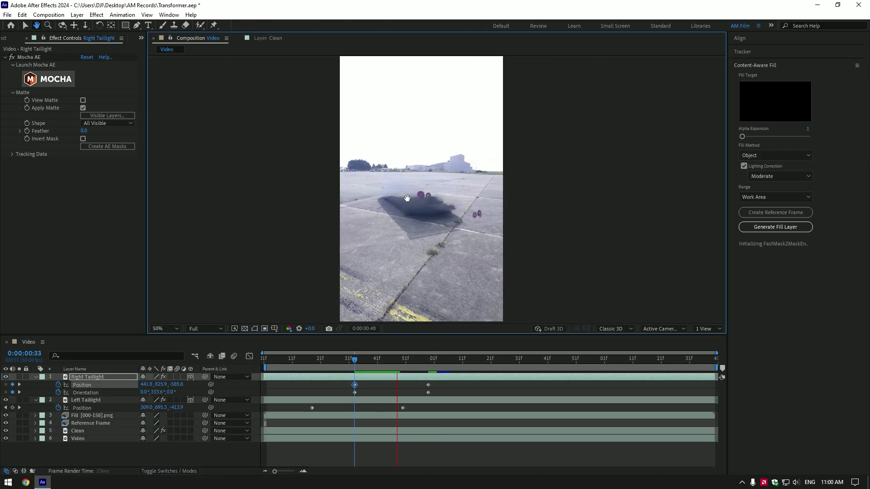
{"action": "left_click_drag", "start_coordinate": [355, 361], "coordinate": [264, 366]}
{"action": "key", "text": "space"}
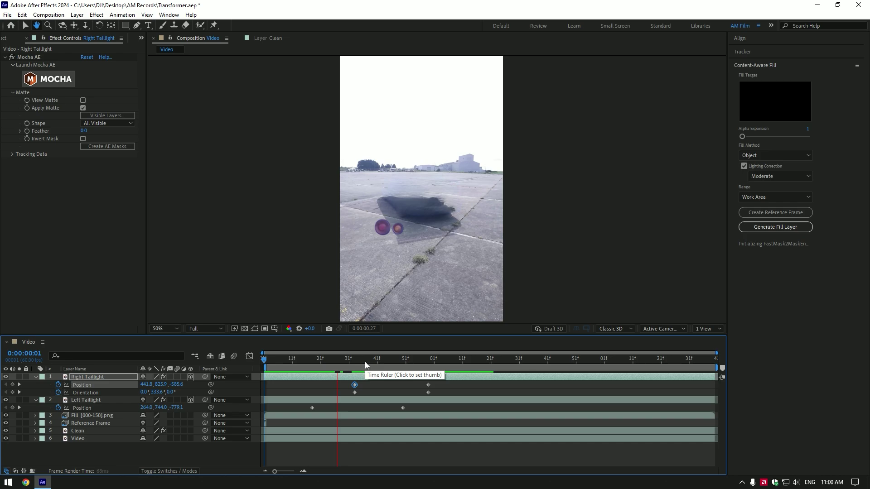
Step: Turn on motion blur for both taillight layers and collapse their properties
{"action": "left_click_drag", "start_coordinate": [392, 362], "coordinate": [462, 360]}
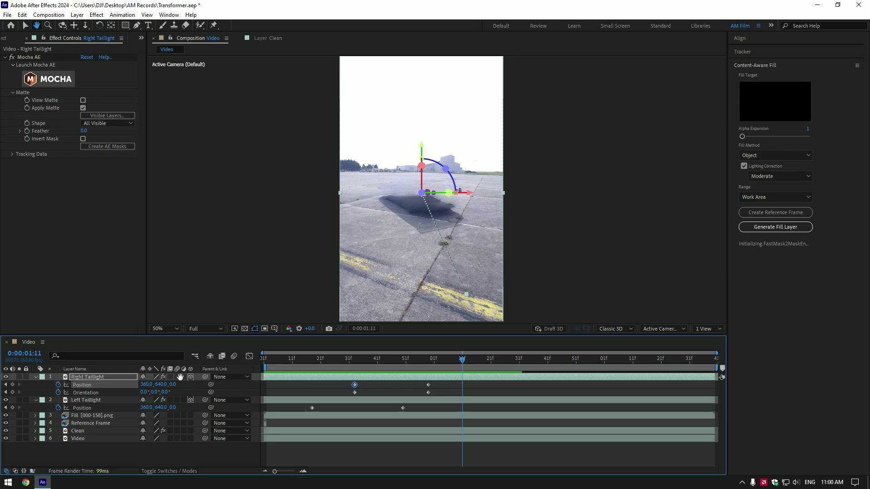
{"action": "key", "text": "v"}
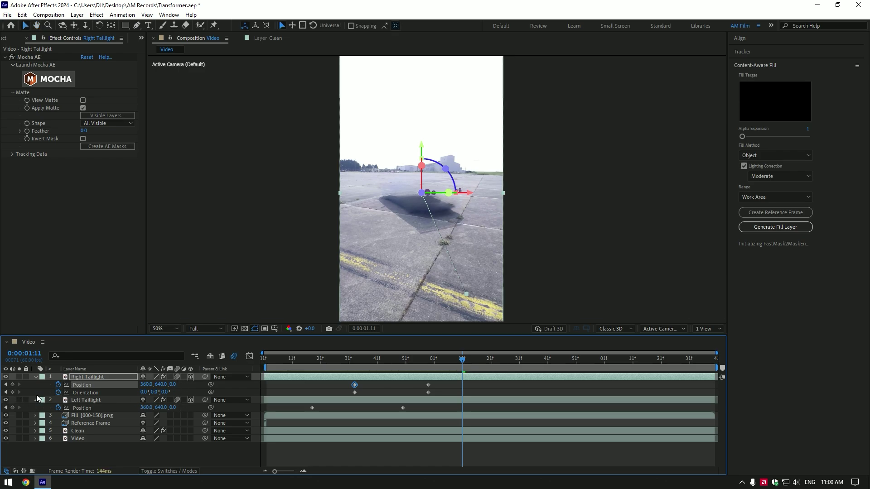
{"action": "left_click", "coordinate": [35, 399]}
{"action": "key", "text": "u"}
Step: Duplicate the Video layer, move the copy to the top of the stack and rename it Wheels
{"action": "left_click", "coordinate": [74, 416]}
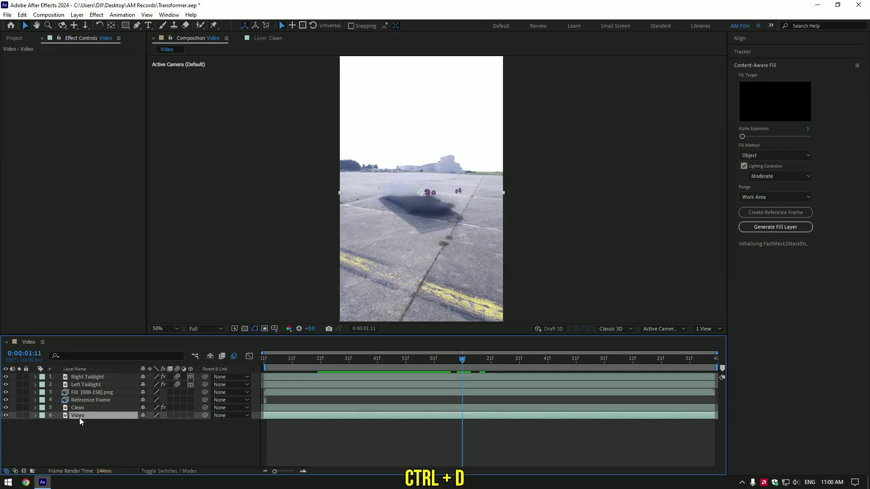
{"action": "key", "text": "ctrl+d"}
{"action": "left_click_drag", "start_coordinate": [79, 416], "coordinate": [78, 377]}
{"action": "right_click", "coordinate": [78, 377]}
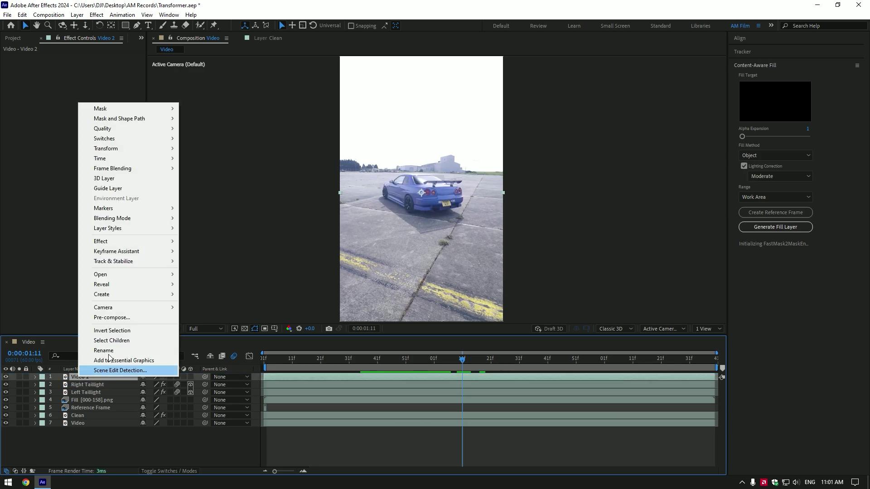
{"action": "left_click", "coordinate": [108, 350]}
{"action": "type", "text": "Wheels"}
{"action": "key", "text": "Return"}
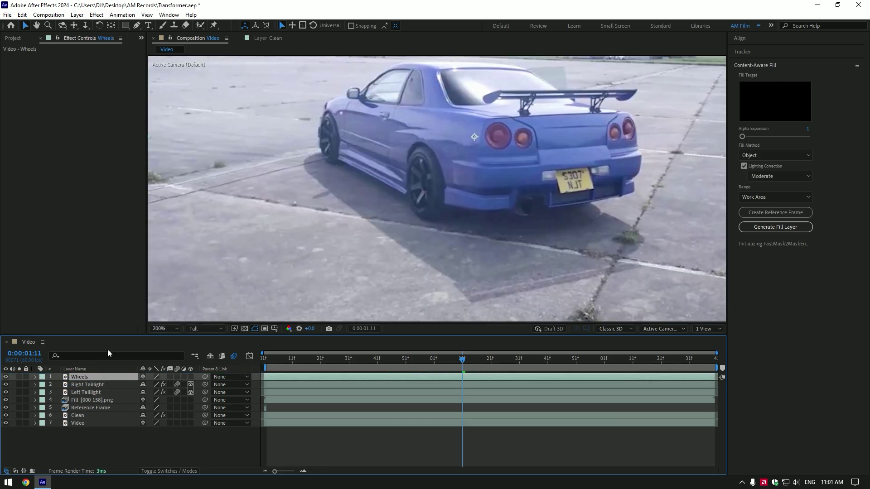
Step: Apply the Mocha AE effect to the Wheels layer, trim the layer's start to 0:00:00:56 and open it in Mocha AE
{"action": "key", "text": "ctrl+space"}
{"action": "type", "text": "mocha"}
{"action": "key", "text": "Return"}
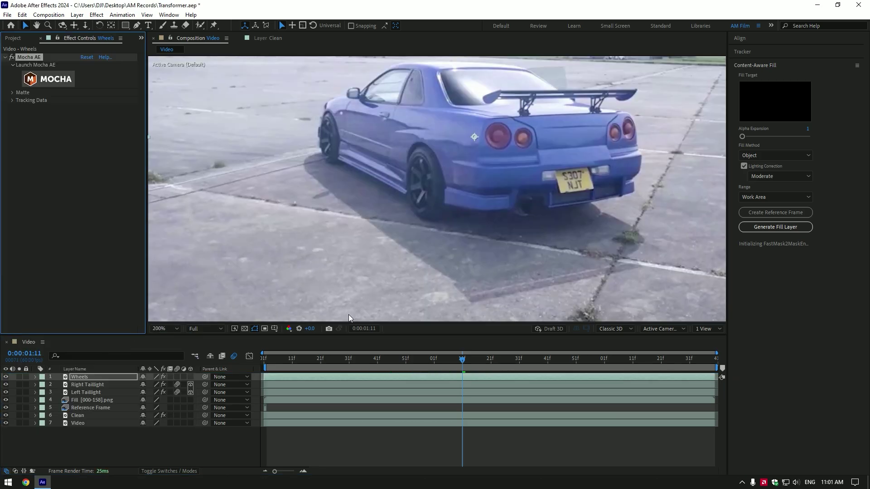
{"action": "left_click", "coordinate": [5, 377]}
{"action": "scroll", "coordinate": [419, 259], "scroll_direction": "down", "scroll_amount": 1}
{"action": "left_click_drag", "start_coordinate": [462, 360], "coordinate": [420, 358]}
{"action": "scroll", "coordinate": [419, 258], "scroll_direction": "down", "scroll_amount": 1}
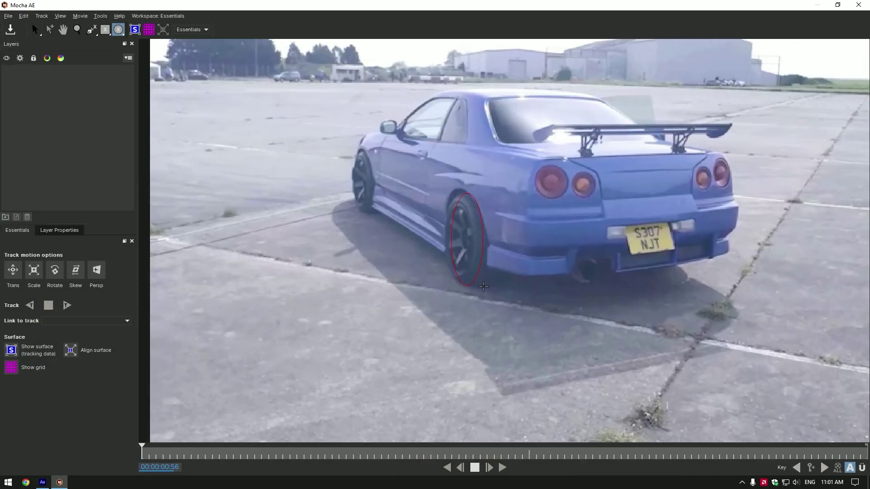
Step: Draw an oval spline around the car's rear wheel and adjust its points to fit the tyre's outline
{"action": "left_click_drag", "start_coordinate": [483, 286], "coordinate": [484, 286]}
{"action": "scroll", "coordinate": [484, 290], "scroll_direction": "up", "scroll_amount": 3}
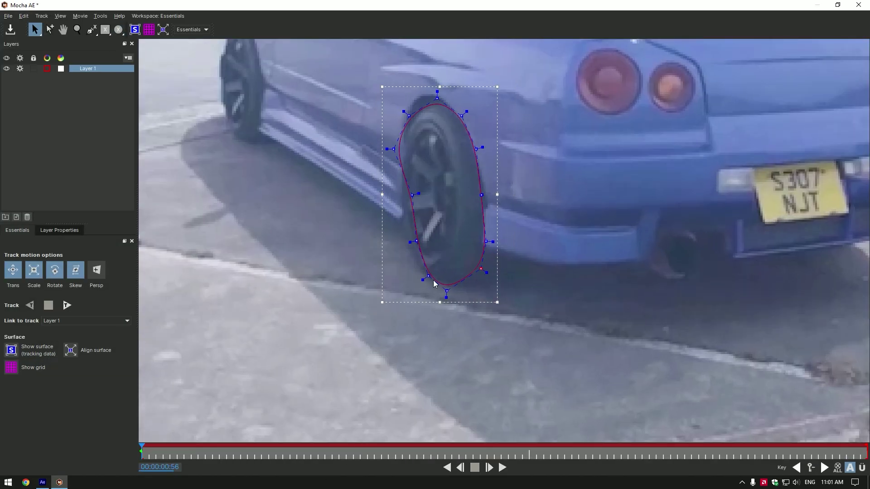
{"action": "left_click_drag", "start_coordinate": [414, 241], "coordinate": [402, 249]}
{"action": "left_click_drag", "start_coordinate": [389, 149], "coordinate": [397, 149]}
{"action": "left_click_drag", "start_coordinate": [486, 243], "coordinate": [491, 249]}
Step: Track the wheel spline forward through the clip and apply the Mocha AE matte on the Wheels layer
{"action": "scroll", "coordinate": [491, 249], "scroll_direction": "down", "scroll_amount": 2}
{"action": "left_click", "coordinate": [68, 305]}
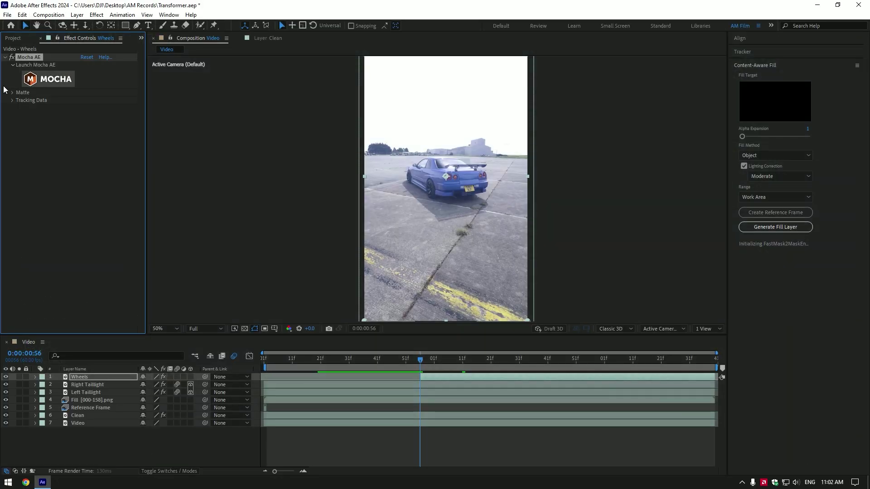
{"action": "left_click", "coordinate": [12, 93]}
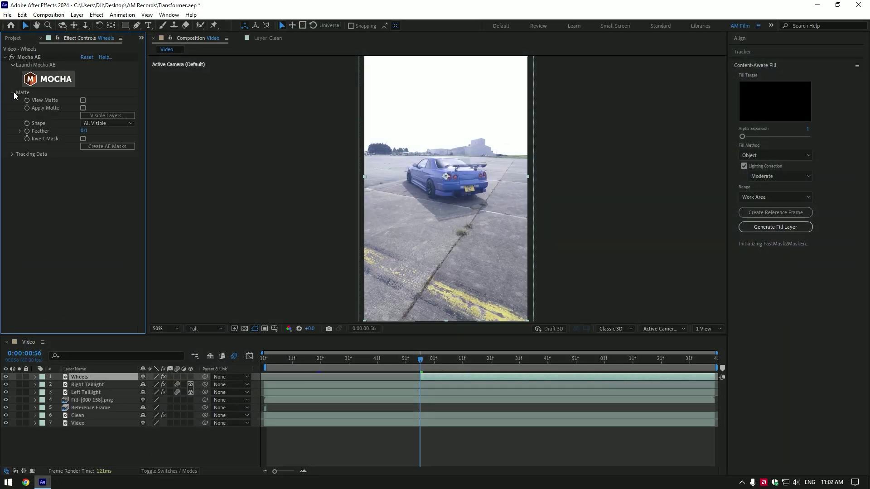
{"action": "left_click", "coordinate": [83, 108]}
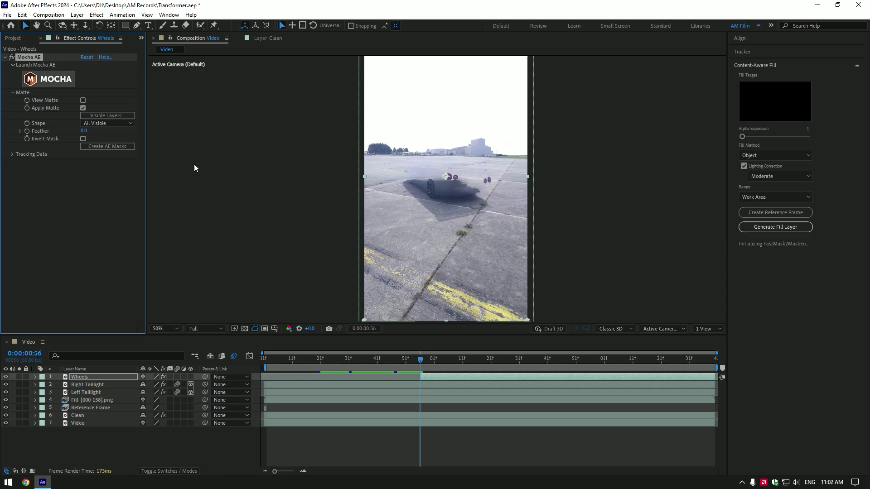
Step: Make the Wheels layer 3D and place its Position keyframe at 0:00:01:20
{"action": "left_click", "coordinate": [428, 374]}
{"action": "left_click", "coordinate": [191, 377]}
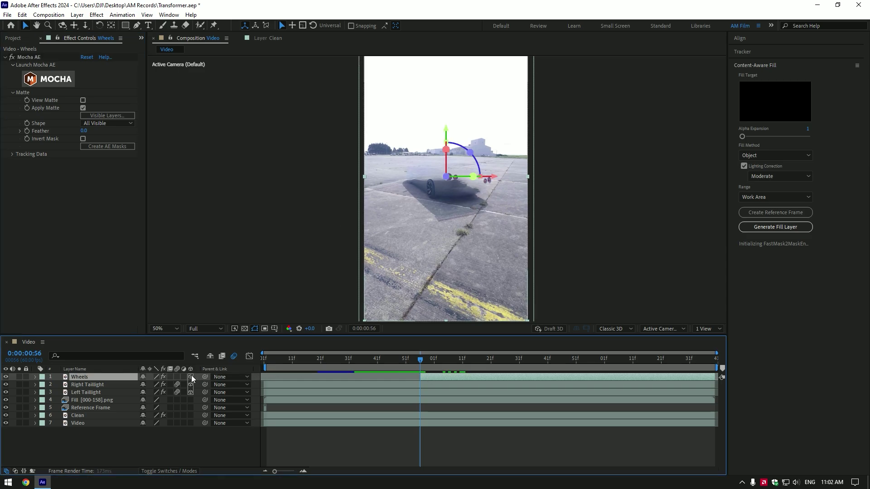
{"action": "key", "text": "p"}
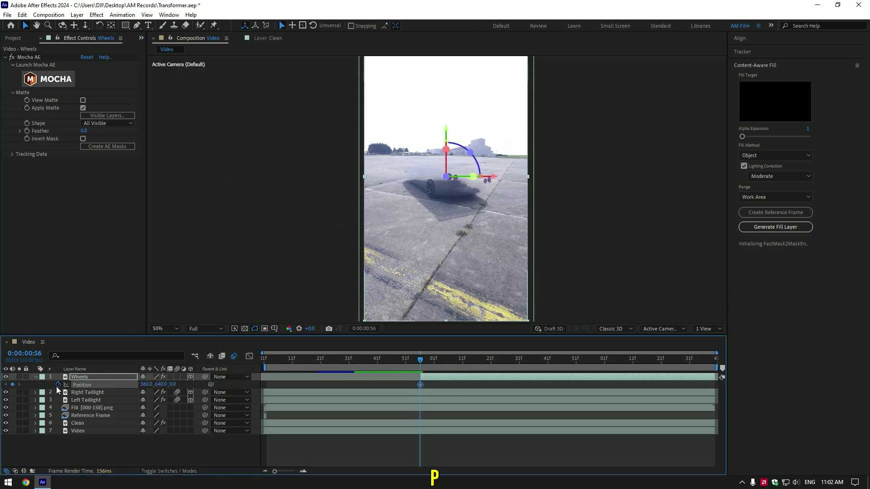
{"action": "left_click_drag", "start_coordinate": [420, 360], "coordinate": [488, 360]}
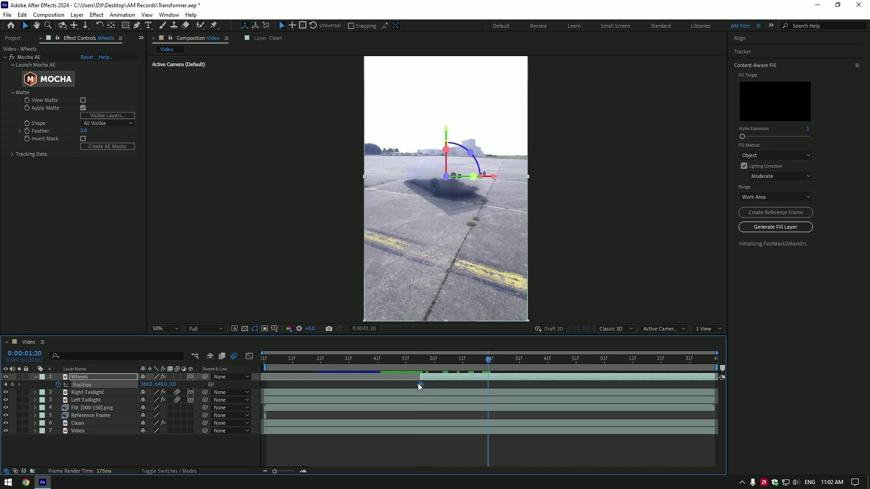
{"action": "left_click_drag", "start_coordinate": [420, 384], "coordinate": [487, 384]}
Step: At 0:00:00:56, move the Wheels layer horizontally past the left edge of the frame, check the motion and collapse the layer
{"action": "left_click_drag", "start_coordinate": [488, 360], "coordinate": [420, 360]}
{"action": "left_click_drag", "start_coordinate": [481, 177], "coordinate": [366, 180]}
{"action": "left_click_drag", "start_coordinate": [414, 357], "coordinate": [462, 358]}
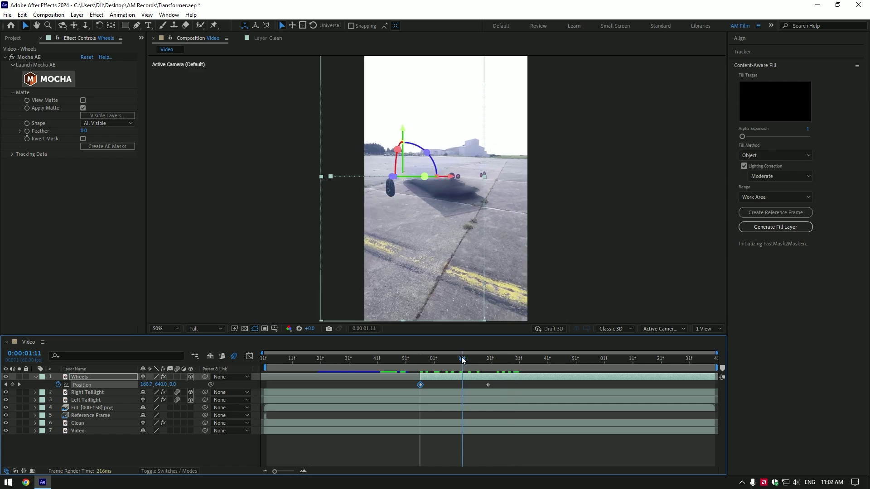
{"action": "left_click", "coordinate": [35, 377]}
Step: Duplicate the Video layer, place the copy above all other layers and hide it
{"action": "left_click", "coordinate": [85, 377]}
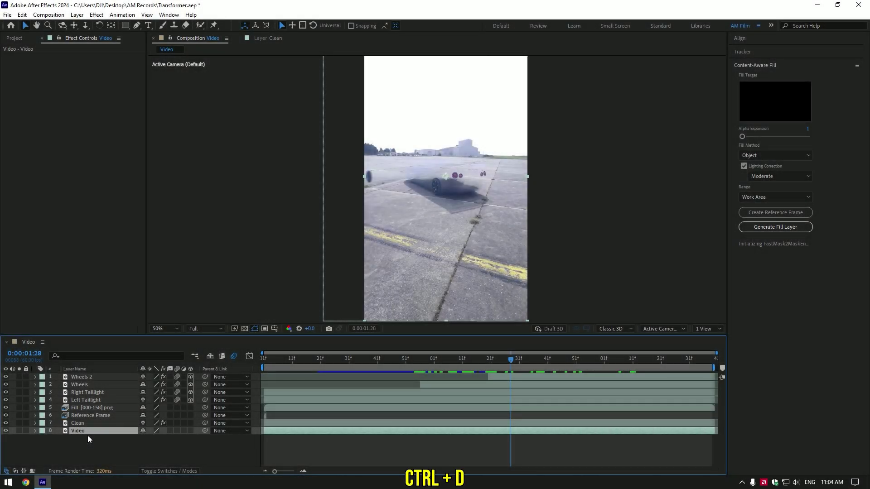
{"action": "key", "text": "ctrl+d"}
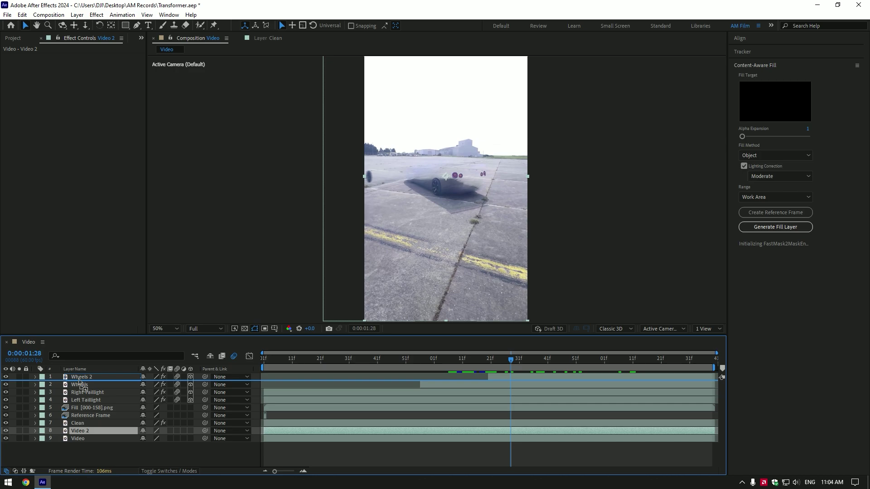
{"action": "left_click_drag", "start_coordinate": [78, 378], "coordinate": [77, 375]}
{"action": "left_click", "coordinate": [6, 377]}
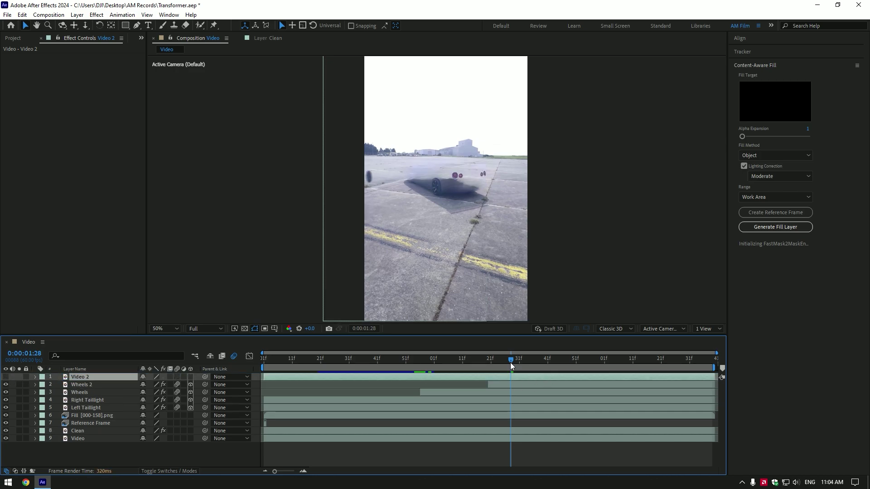
Step: Trim the duplicated video layer's start to 0:00:01:34, rename it Car Body and make it visible
{"action": "left_click_drag", "start_coordinate": [511, 364], "coordinate": [529, 362]}
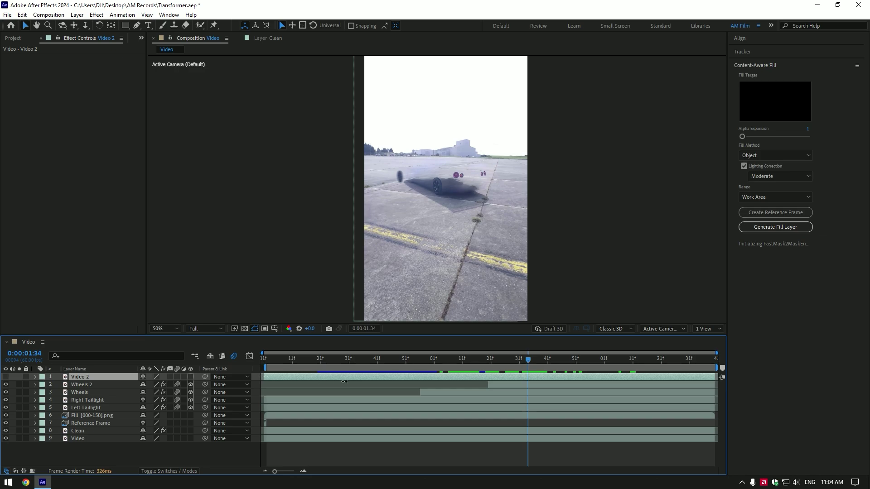
{"action": "left_click_drag", "start_coordinate": [344, 382], "coordinate": [519, 383]}
{"action": "right_click", "coordinate": [70, 380]}
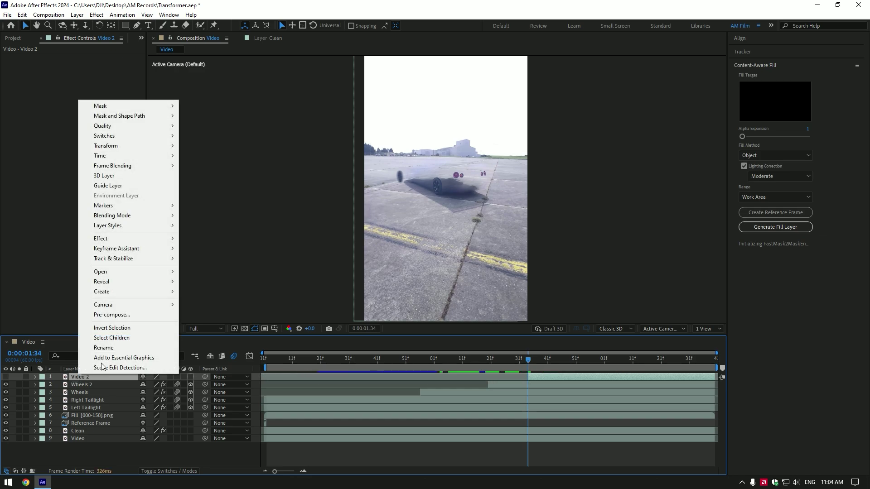
{"action": "left_click", "coordinate": [102, 349]}
{"action": "type", "text": "Car Body"}
{"action": "key", "text": "Return"}
{"action": "left_click", "coordinate": [5, 377]}
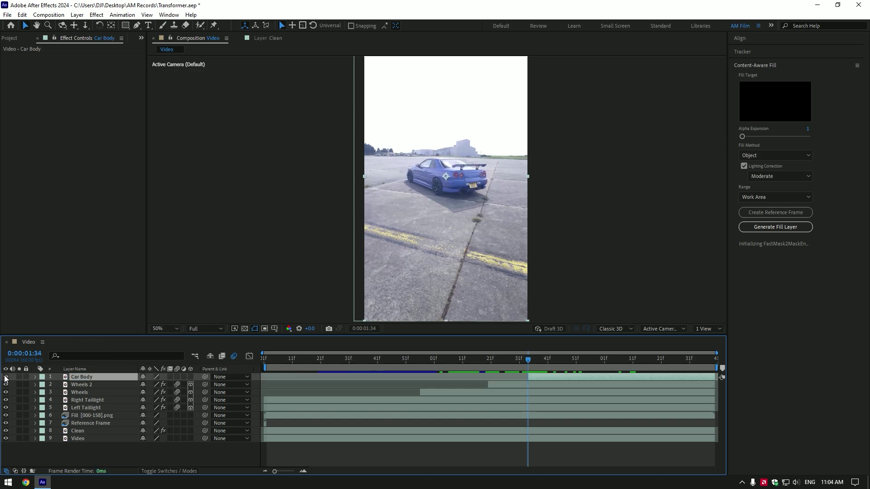
Step: Open the Car Body layer for rotoscoping and paint a first Roto Brush selection over the car's body
{"action": "left_click", "coordinate": [200, 25]}
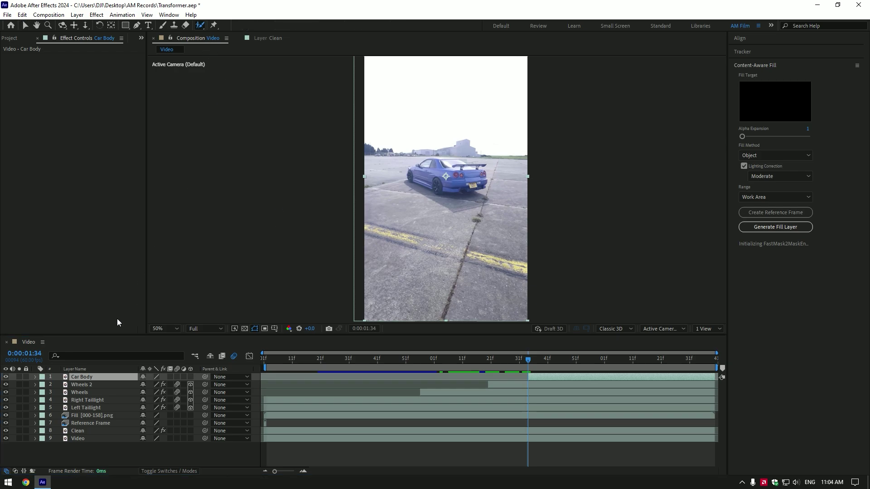
{"action": "double_click", "coordinate": [80, 377]}
{"action": "scroll", "coordinate": [405, 154], "scroll_direction": "up", "scroll_amount": 1}
{"action": "mouse_move", "coordinate": [340, 159]}
{"action": "left_mouse_down"}
{"action": "mouse_move", "coordinate": [353, 174]}
{"action": "mouse_move", "coordinate": [520, 185]}
{"action": "left_mouse_up"}
{"action": "left_click_drag", "start_coordinate": [360, 205], "coordinate": [383, 219]}
{"action": "left_click_drag", "start_coordinate": [311, 193], "coordinate": [366, 216]}
{"action": "left_click_drag", "start_coordinate": [401, 250], "coordinate": [540, 243]}
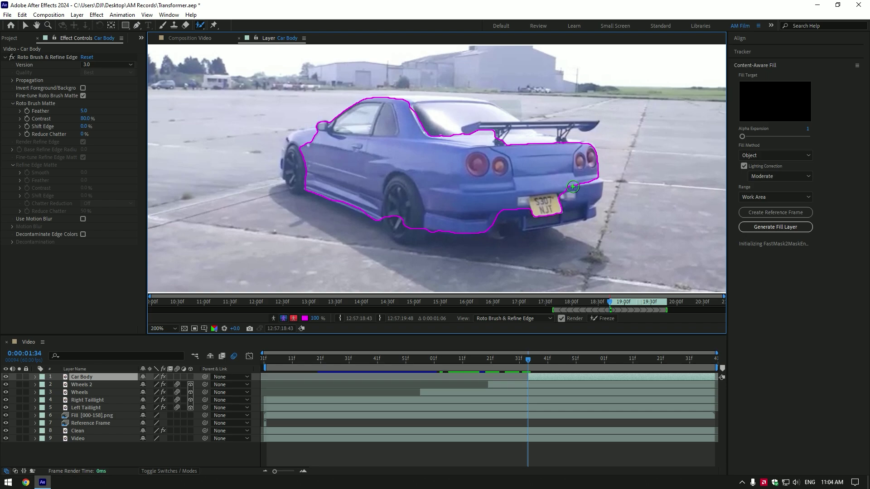
Step: Refine the Roto Brush selection by adding the front bumper edge and excluding the front and rear wheels
{"action": "scroll", "coordinate": [476, 107], "scroll_direction": "up", "scroll_amount": 1}
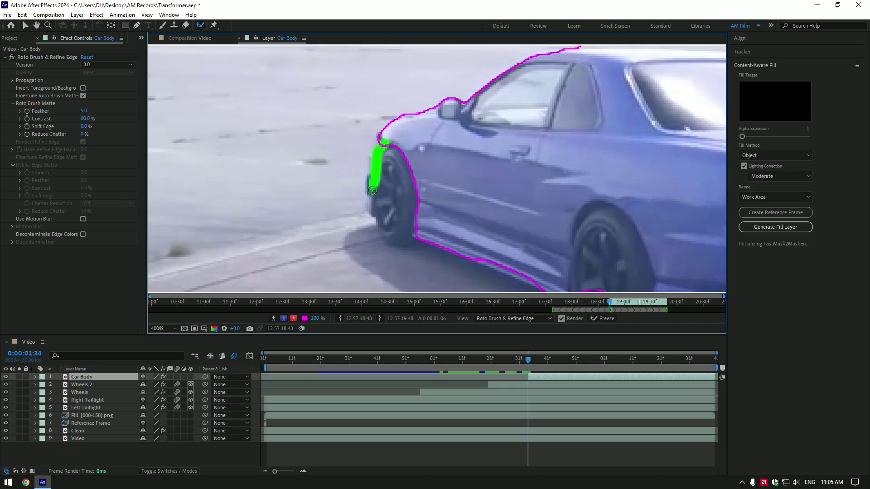
{"action": "left_click_drag", "start_coordinate": [370, 212], "coordinate": [371, 213]}
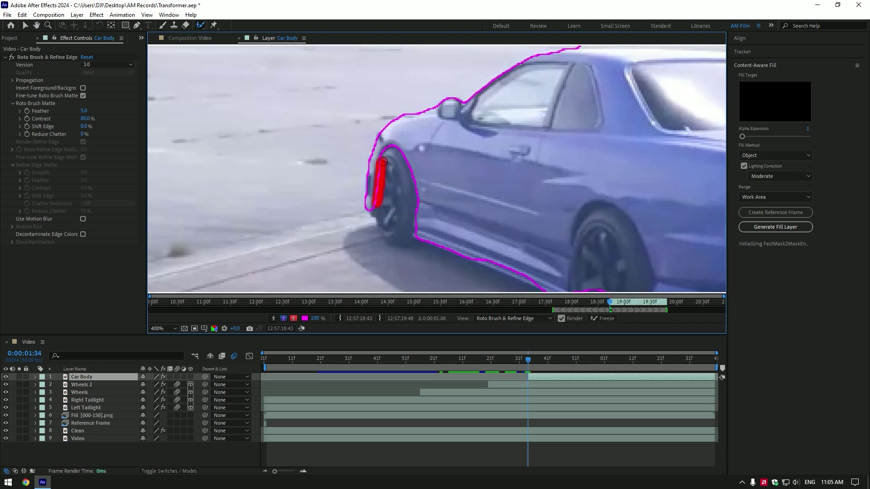
{"action": "left_click_drag", "start_coordinate": [383, 162], "coordinate": [384, 161]}
{"action": "left_click_drag", "start_coordinate": [483, 260], "coordinate": [386, 167]}
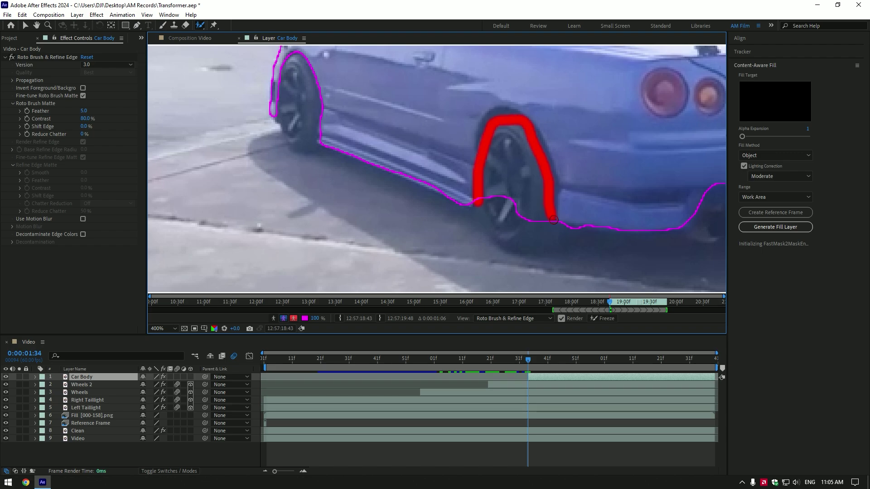
{"action": "left_click_drag", "start_coordinate": [553, 220], "coordinate": [554, 220]}
{"action": "left_click_drag", "start_coordinate": [554, 220], "coordinate": [399, 201]}
{"action": "left_click_drag", "start_coordinate": [526, 203], "coordinate": [562, 198]}
Step: Extend the Roto Brush selection over the rear window, spoiler and rear bumper, and exclude the taillights
{"action": "left_click_drag", "start_coordinate": [521, 114], "coordinate": [327, 246]}
{"action": "mouse_move", "coordinate": [283, 68]}
{"action": "left_mouse_down"}
{"action": "mouse_move", "coordinate": [462, 123]}
{"action": "mouse_move", "coordinate": [456, 134]}
{"action": "left_mouse_up"}
{"action": "mouse_move", "coordinate": [336, 215]}
{"action": "left_mouse_down"}
{"action": "mouse_move", "coordinate": [250, 187]}
{"action": "mouse_move", "coordinate": [262, 195]}
{"action": "mouse_move", "coordinate": [253, 216]}
{"action": "mouse_move", "coordinate": [263, 230]}
{"action": "mouse_move", "coordinate": [282, 230]}
{"action": "mouse_move", "coordinate": [281, 197]}
{"action": "mouse_move", "coordinate": [278, 206]}
{"action": "mouse_move", "coordinate": [307, 211]}
{"action": "left_mouse_up"}
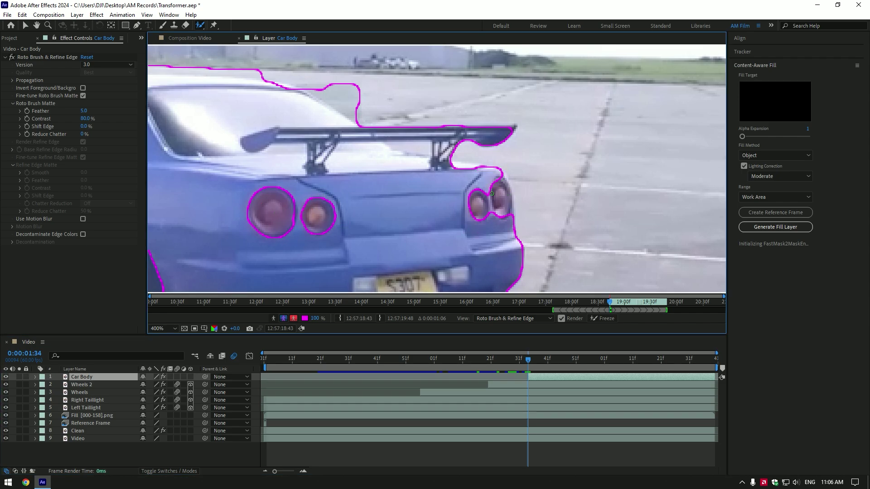
{"action": "left_click_drag", "start_coordinate": [505, 190], "coordinate": [506, 192]}
{"action": "mouse_move", "coordinate": [298, 118]}
{"action": "left_mouse_down"}
{"action": "mouse_move", "coordinate": [334, 159]}
{"action": "mouse_move", "coordinate": [421, 175]}
{"action": "mouse_move", "coordinate": [657, 142]}
{"action": "left_mouse_up"}
{"action": "left_click_drag", "start_coordinate": [538, 189], "coordinate": [449, 122]}
Step: Check the whole car outline and freeze the Roto Brush propagation on the Car Body layer
{"action": "scroll", "coordinate": [534, 183], "scroll_direction": "down", "scroll_amount": 1}
{"action": "scroll", "coordinate": [450, 122], "scroll_direction": "down", "scroll_amount": 1}
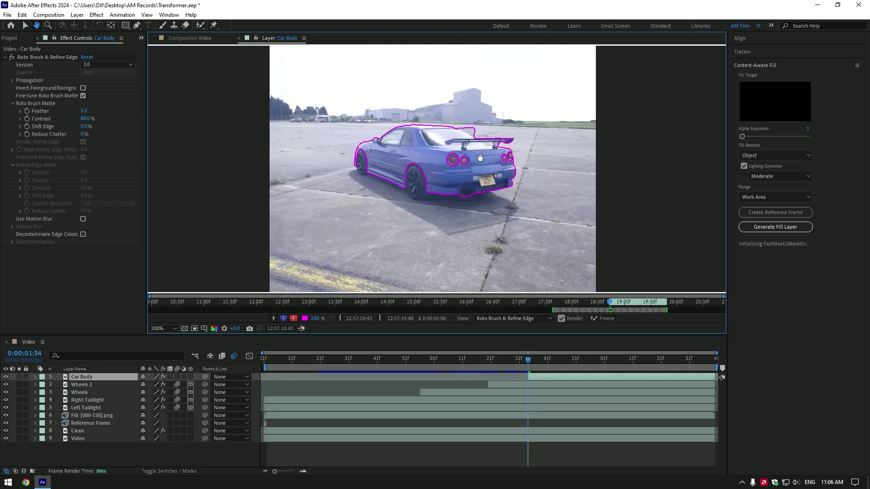
{"action": "left_click_drag", "start_coordinate": [479, 158], "coordinate": [465, 183]}
{"action": "left_click", "coordinate": [606, 319]}
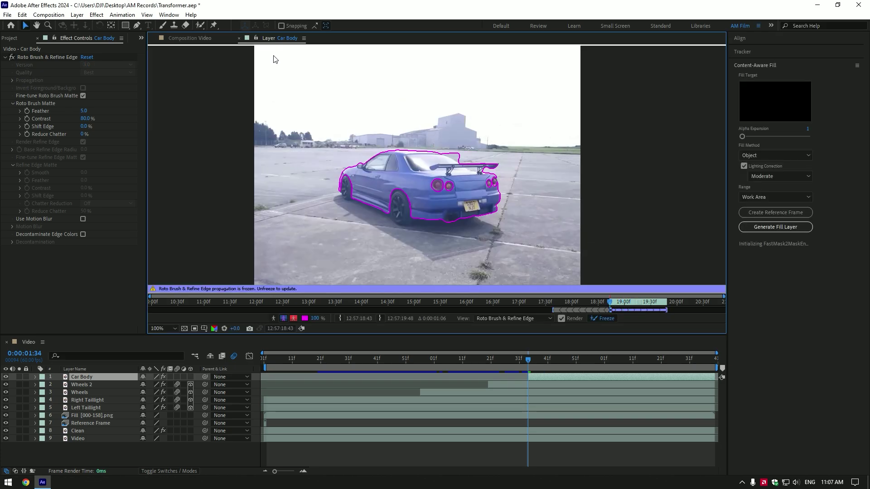
Step: Return to the composition and set a Position keyframe on the Car Body layer at 0:00:02:13
{"action": "left_click", "coordinate": [175, 38]}
{"action": "key", "text": "p"}
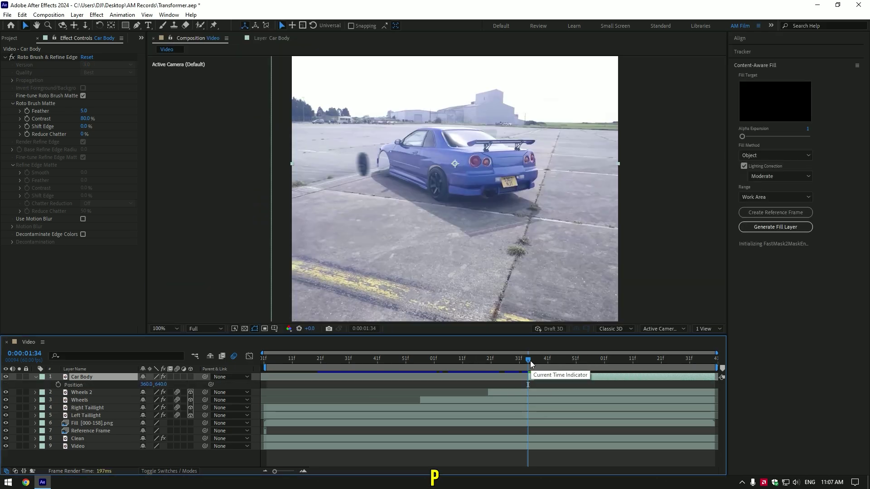
{"action": "key", "text": "space"}
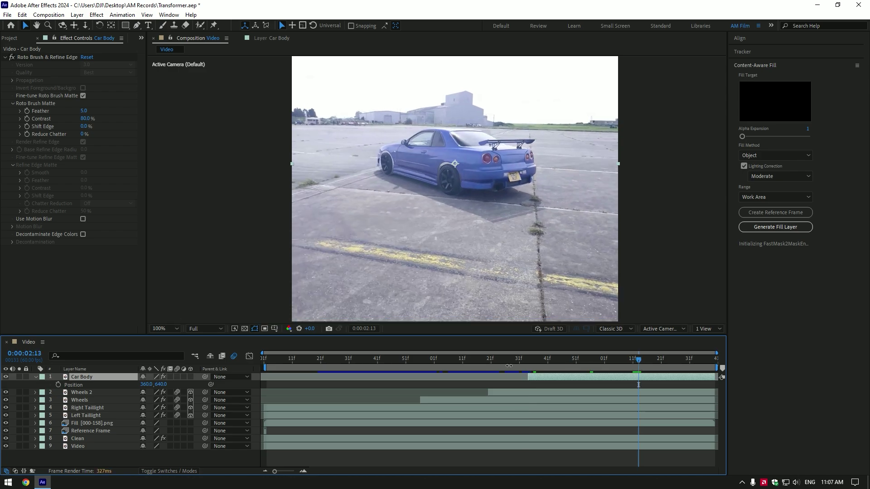
{"action": "left_click", "coordinate": [57, 385]}
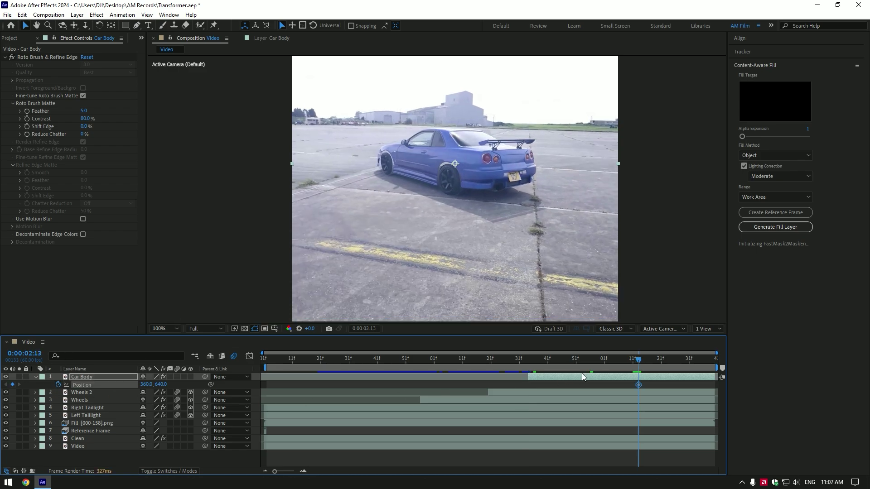
Step: At 0:00:01:34, set the Car Body layer's Position to 360, -90 above the frame and enable its motion blur
{"action": "left_click_drag", "start_coordinate": [628, 364], "coordinate": [528, 368]}
{"action": "scroll", "coordinate": [438, 191], "scroll_direction": "down", "scroll_amount": 1}
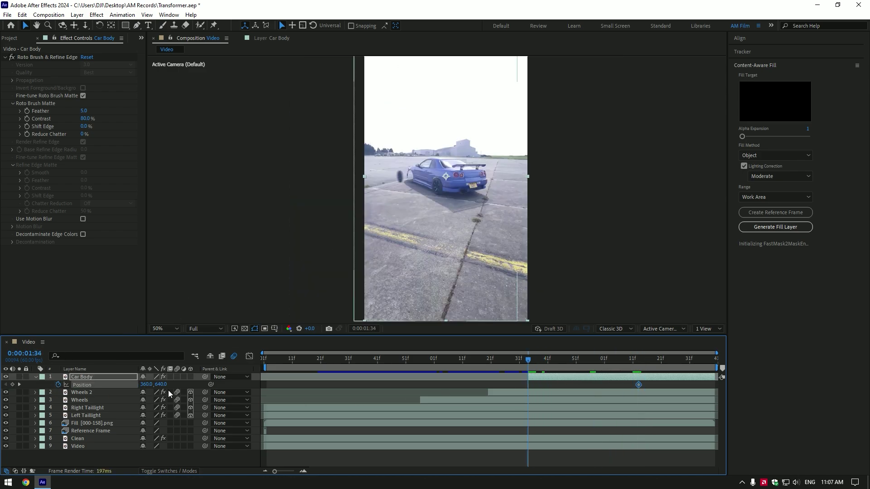
{"action": "left_click_drag", "start_coordinate": [122, 390], "coordinate": [65, 393]}
{"action": "key", "text": "comma"}
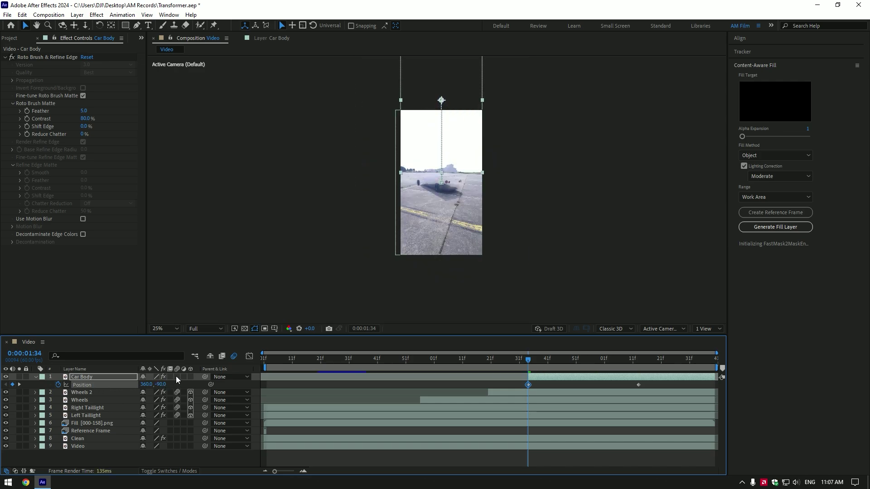
{"action": "key", "text": "u"}
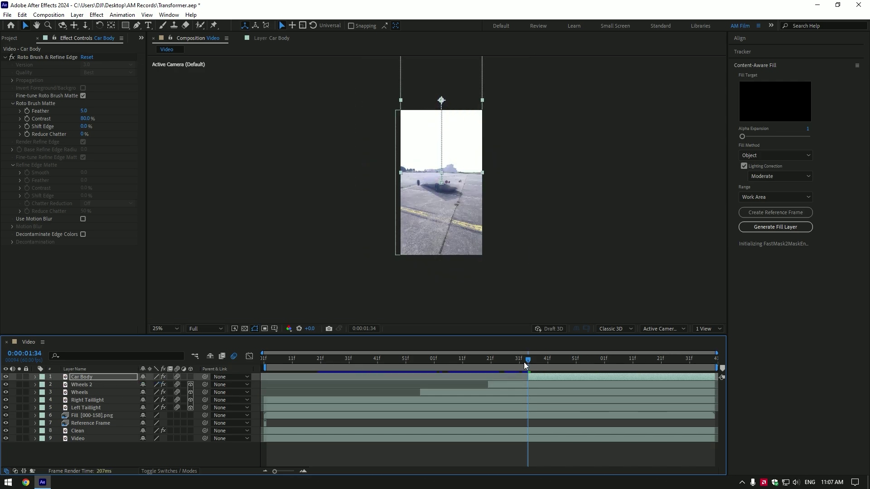
Step: Preview the animation and end the Car Body, Clean and Fill layers at 0:00:02:13
{"action": "left_click_drag", "start_coordinate": [524, 363], "coordinate": [289, 370]}
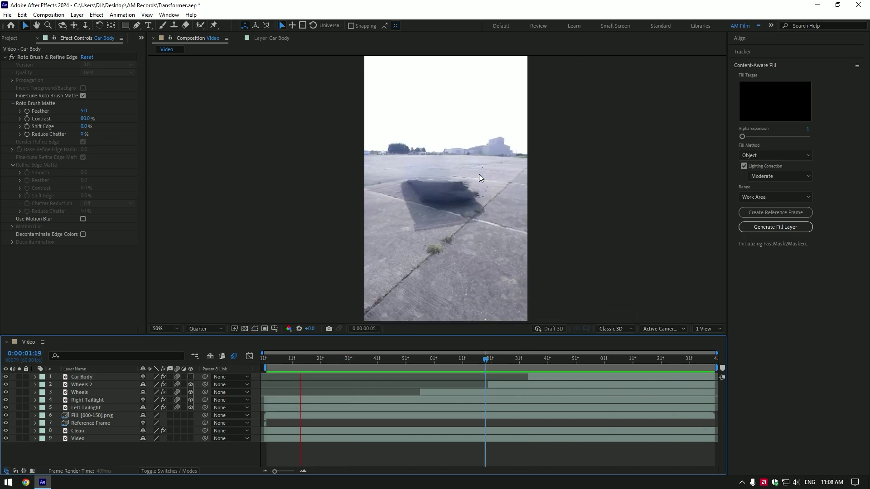
{"action": "key", "text": "space"}
{"action": "left_click_drag", "start_coordinate": [508, 363], "coordinate": [644, 361]}
{"action": "left_click", "coordinate": [643, 377]}
{"action": "key", "text": "p"}
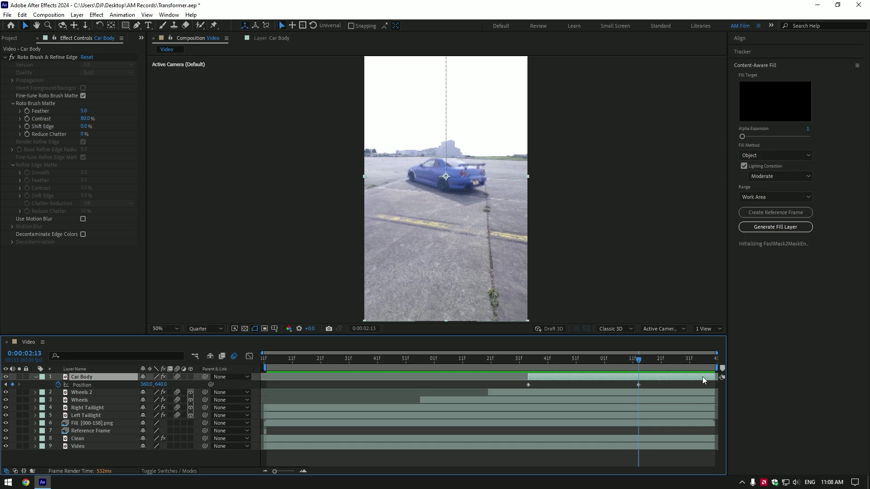
{"action": "left_click", "coordinate": [647, 439]}
{"action": "left_click", "coordinate": [656, 424]}
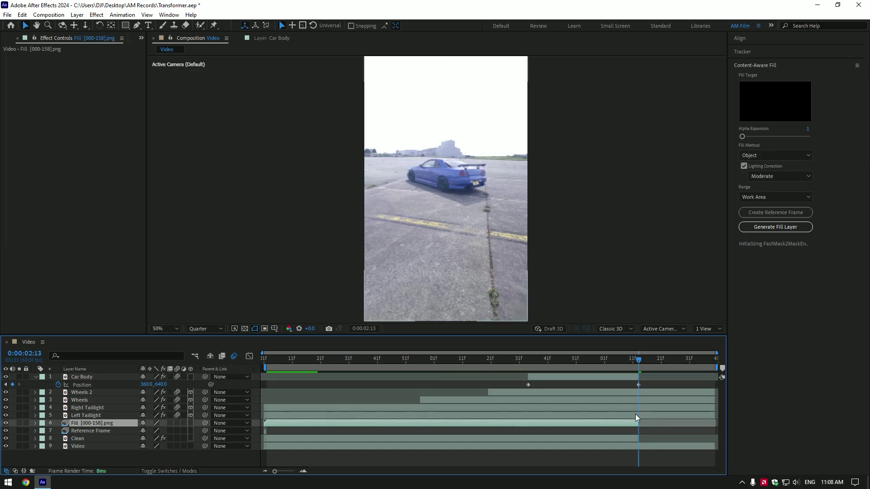
{"action": "left_click_drag", "start_coordinate": [639, 361], "coordinate": [658, 366]}
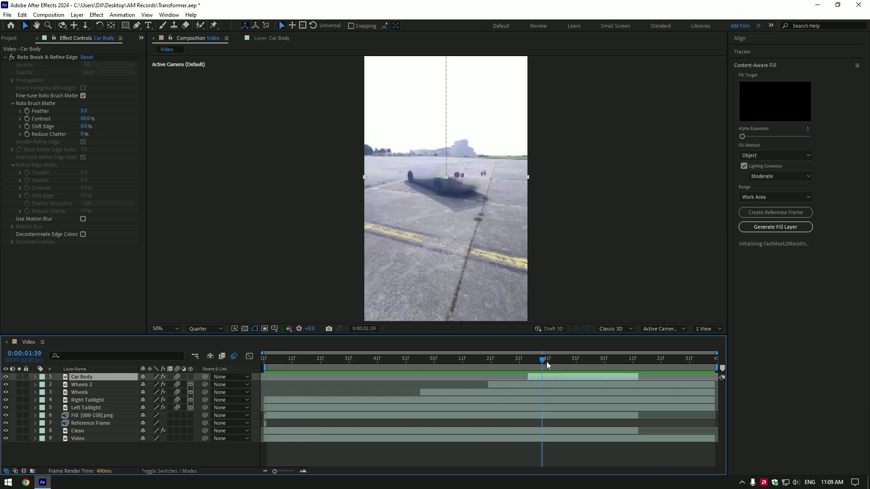
{"action": "left_click_drag", "start_coordinate": [547, 364], "coordinate": [522, 364]}
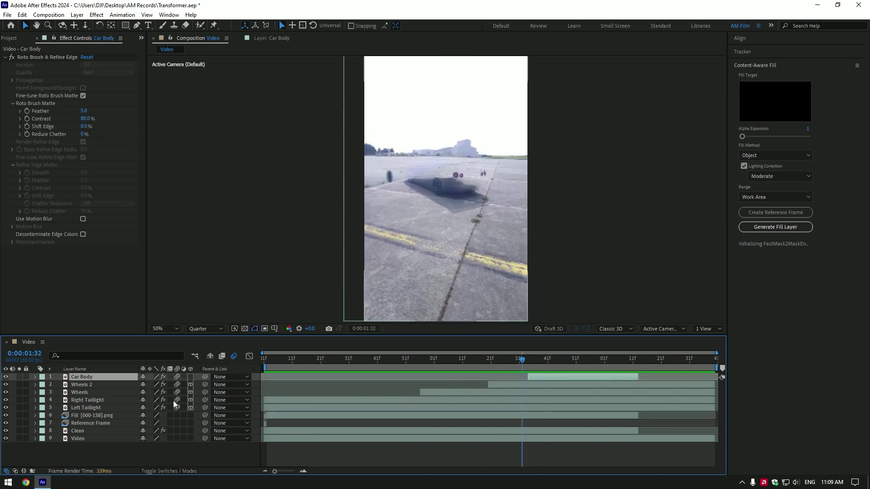
Step: Reveal the animated properties of the Left Taillight, Right Taillight, Wheels, Wheels 2 and Car Body layers
{"action": "left_click", "coordinate": [79, 409]}
{"action": "key", "text": "u"}
{"action": "left_click", "coordinate": [81, 400]}
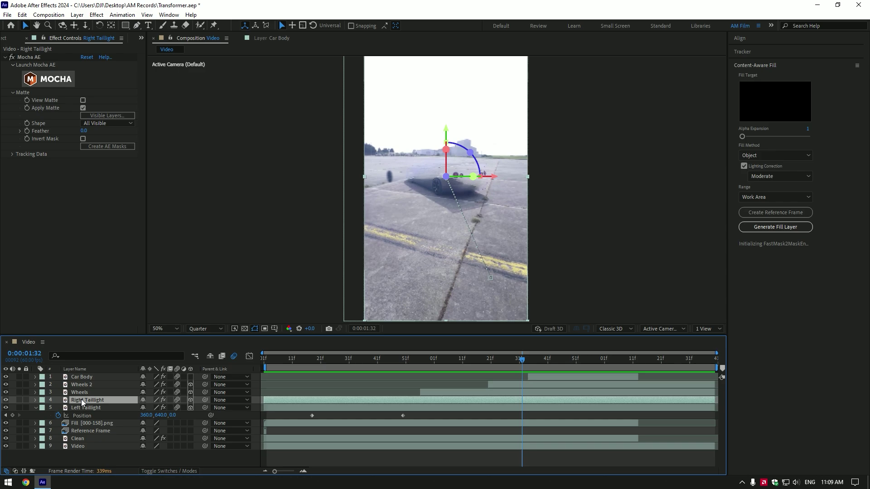
{"action": "key", "text": "u"}
{"action": "left_click", "coordinate": [82, 393]}
{"action": "key", "text": "u"}
{"action": "left_click", "coordinate": [80, 385]}
{"action": "key", "text": "u"}
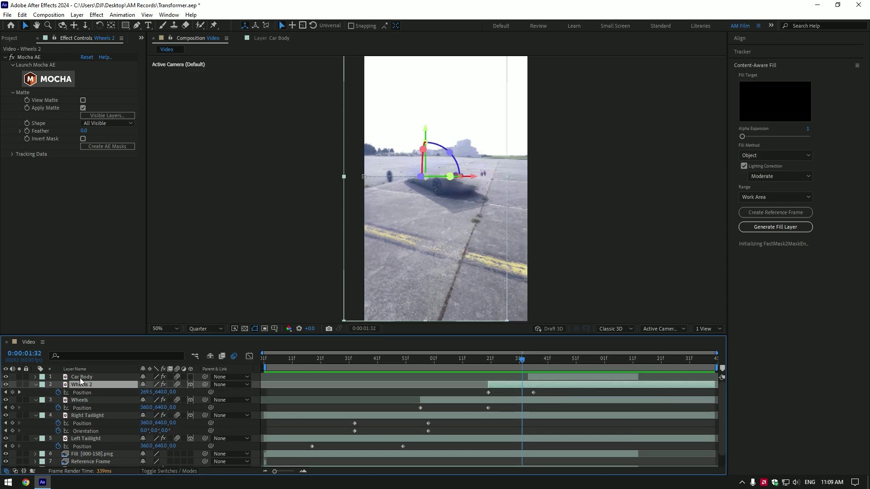
{"action": "left_click", "coordinate": [79, 378]}
{"action": "key", "text": "u"}
Step: Select all keyframes of the two taillight and two wheel layers and apply Easy Ease
{"action": "scroll", "coordinate": [431, 433], "scroll_direction": "down", "scroll_amount": 3}
{"action": "left_click", "coordinate": [345, 424]}
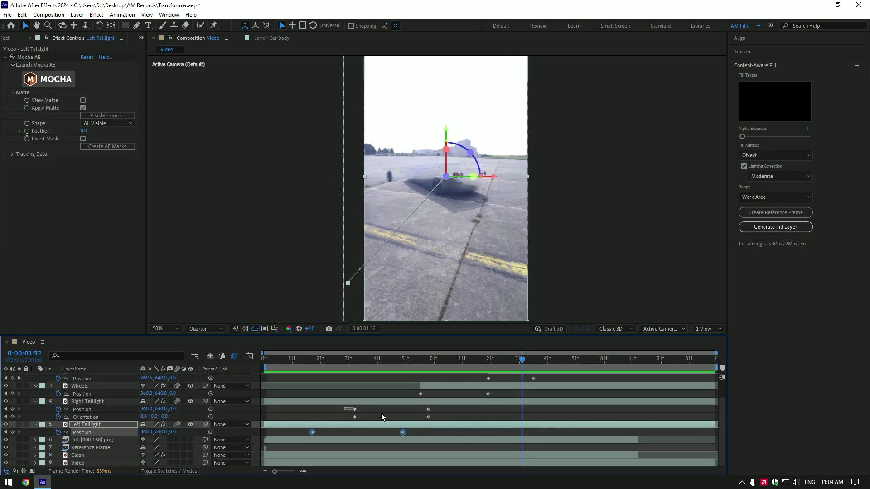
{"action": "left_click_drag", "start_coordinate": [381, 413], "coordinate": [556, 380]}
{"action": "key", "text": "F9"}
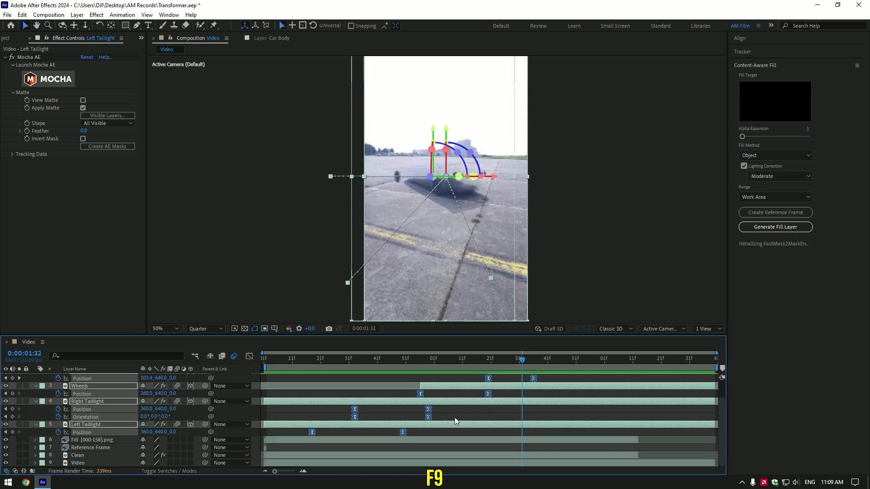
Step: In the speed graph, lengthen the starting ease of the taillight and wheel keyframes so speed peaks near the end, and preview it
{"action": "left_click", "coordinate": [249, 357]}
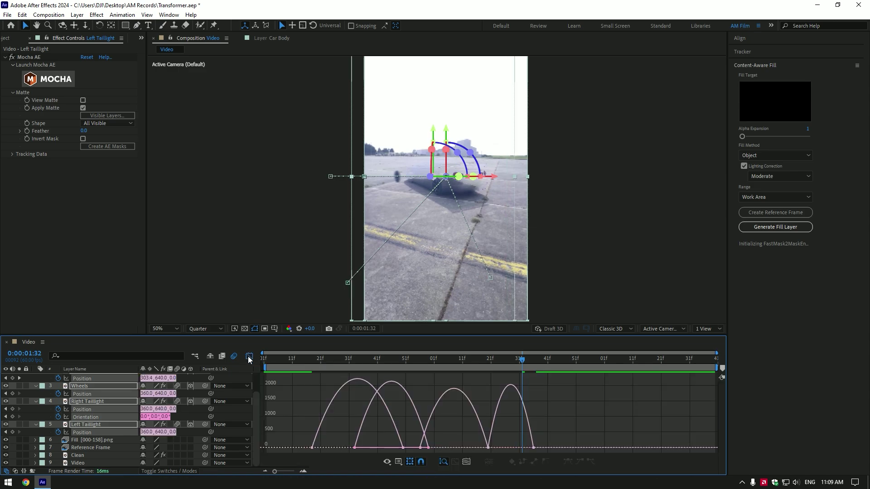
{"action": "right_click", "coordinate": [280, 396]}
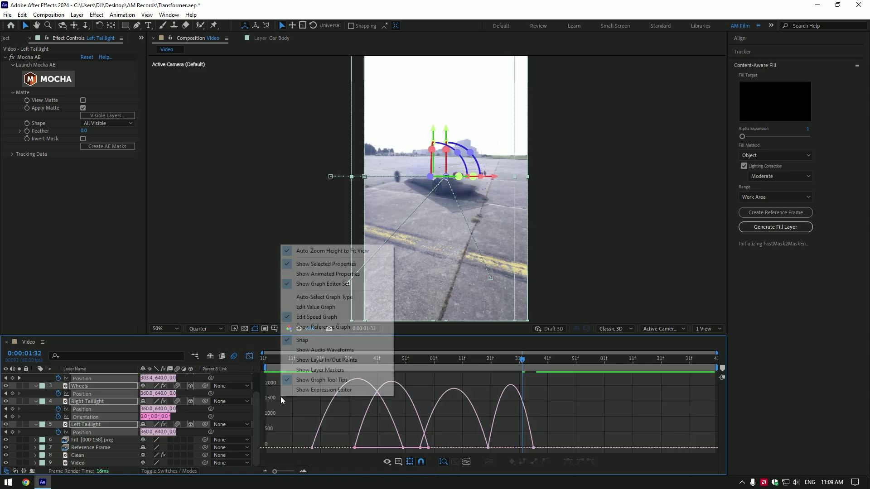
{"action": "left_click", "coordinate": [299, 320]}
{"action": "left_click_drag", "start_coordinate": [295, 424], "coordinate": [588, 452]}
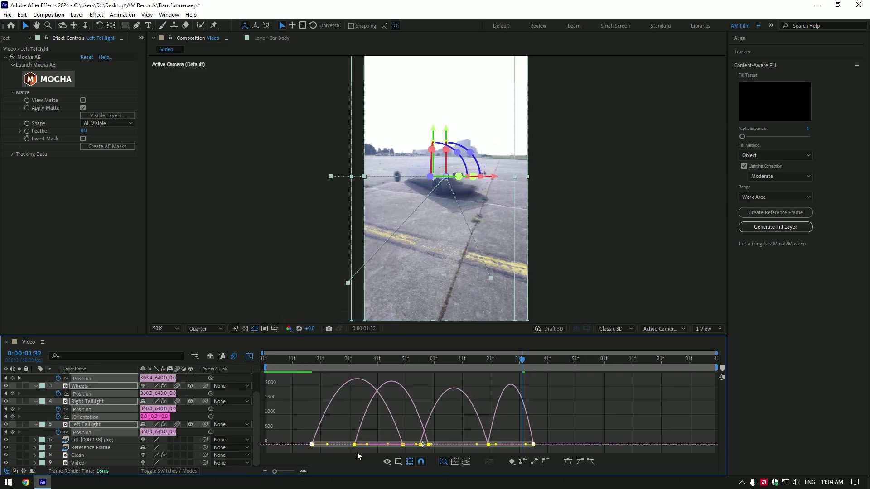
{"action": "left_click_drag", "start_coordinate": [327, 444], "coordinate": [358, 445]}
{"action": "key", "text": "space"}
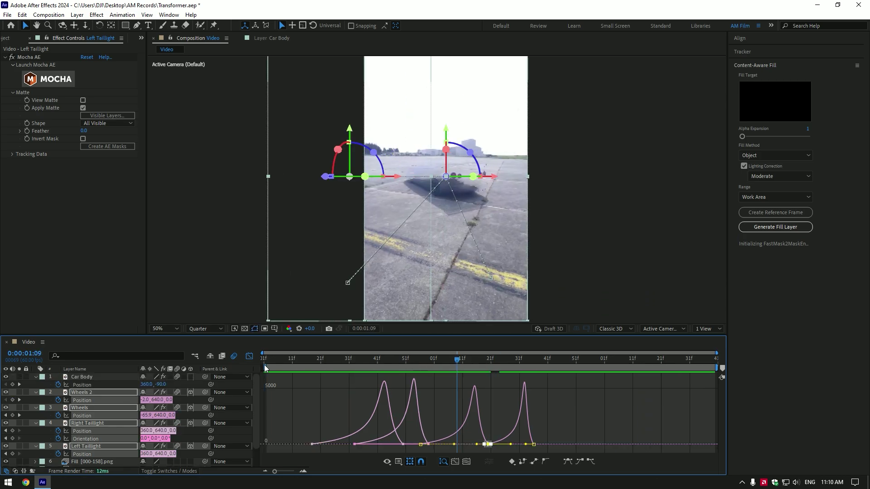
Step: Select both Position keyframes of the Car Body layer and apply Easy Ease
{"action": "left_click", "coordinate": [264, 363]}
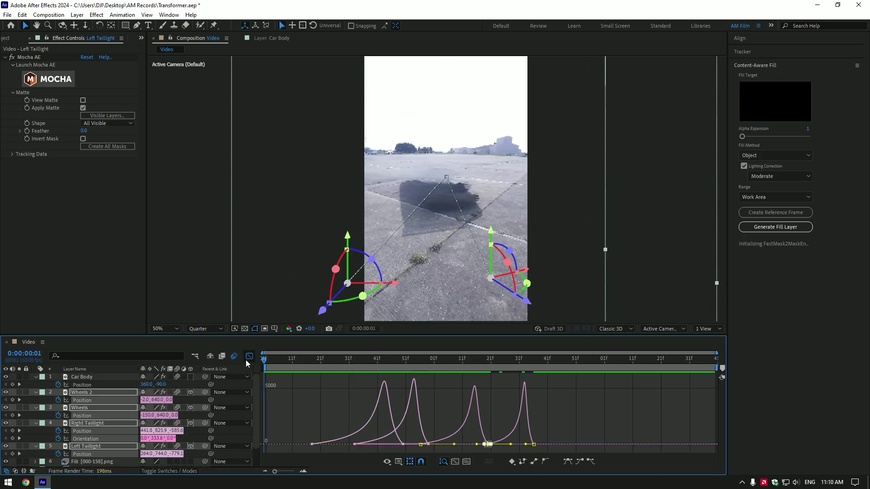
{"action": "left_click", "coordinate": [250, 357]}
{"action": "left_click", "coordinate": [505, 382]}
{"action": "left_click_drag", "start_coordinate": [506, 384], "coordinate": [646, 387]}
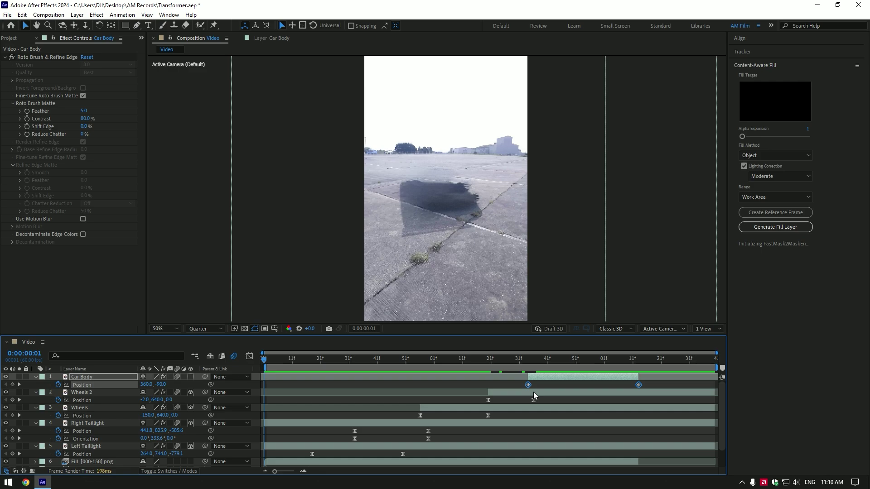
{"action": "key", "text": "F9"}
Step: In the speed graph, lengthen the starting ease and shorten the ending ease of the Car Body move so speed peaks at its end, and preview it
{"action": "left_click", "coordinate": [249, 356]}
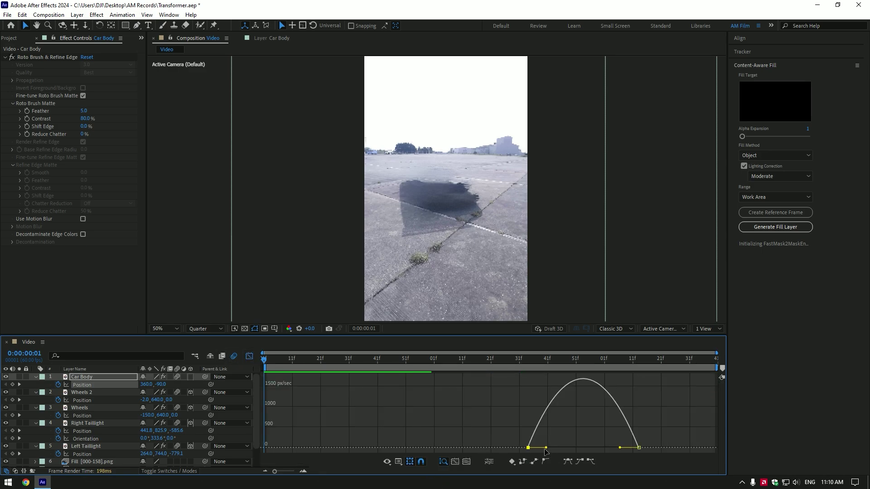
{"action": "left_click_drag", "start_coordinate": [546, 448], "coordinate": [604, 447]}
{"action": "left_click_drag", "start_coordinate": [661, 439], "coordinate": [643, 450]}
{"action": "key", "text": "space"}
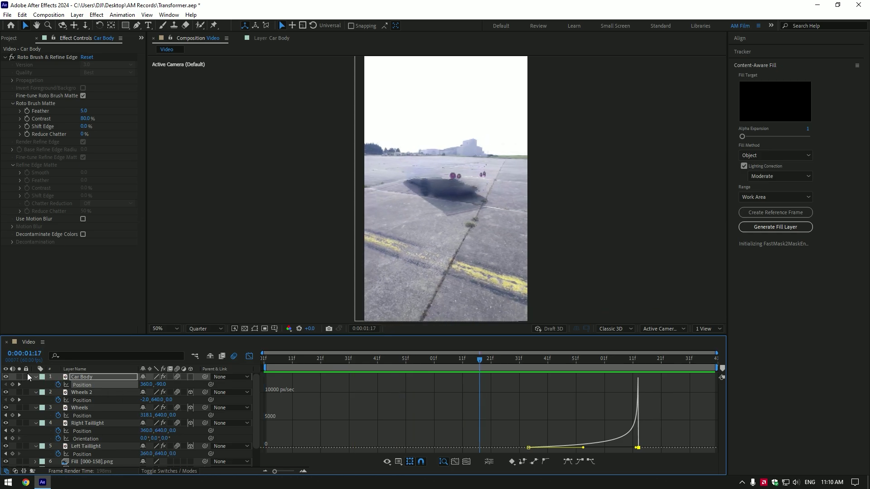
Step: Collapse the properties of all animated layers and switch from the graph back to the layer bars
{"action": "left_click", "coordinate": [36, 384]}
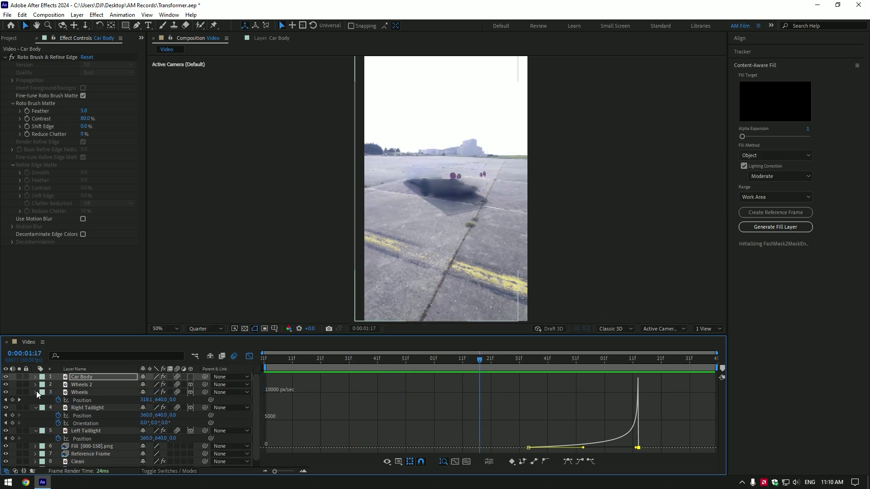
{"action": "left_click", "coordinate": [36, 391]}
{"action": "left_click", "coordinate": [36, 401]}
{"action": "left_click", "coordinate": [35, 407]}
{"action": "left_click", "coordinate": [249, 356]}
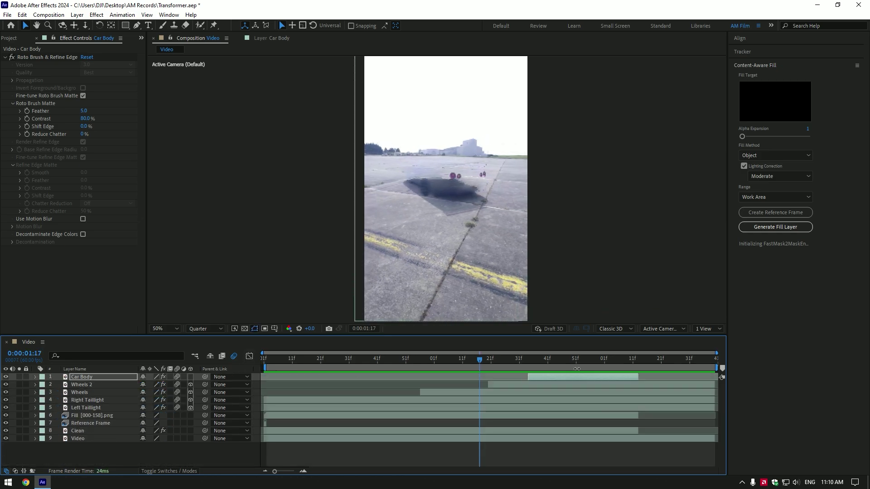
Step: Preview the eased animation from the start of the composition and again from 0:00:00:46
{"action": "key", "text": "Home"}
{"action": "key", "text": "space"}
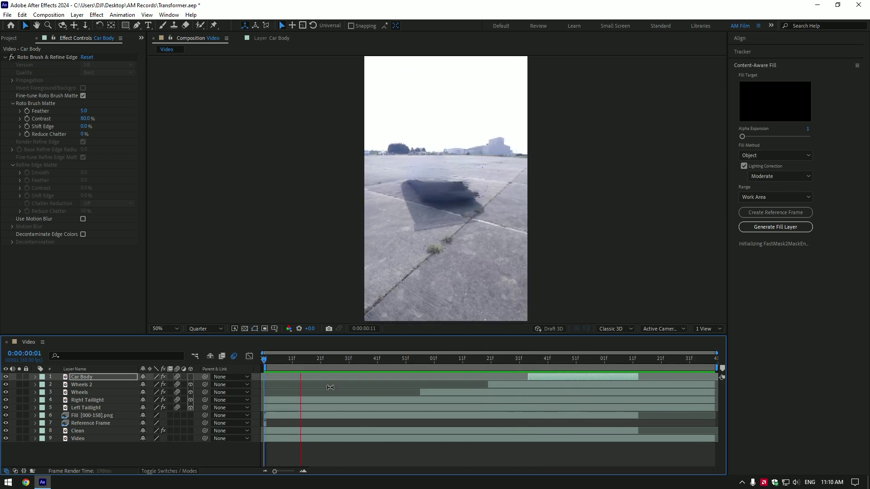
{"action": "left_click_drag", "start_coordinate": [291, 358], "coordinate": [391, 358]}
{"action": "key", "text": "space"}
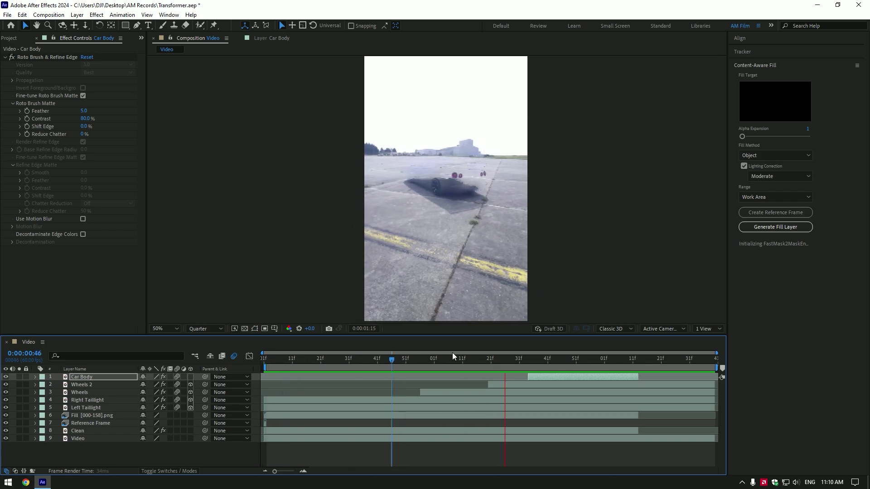